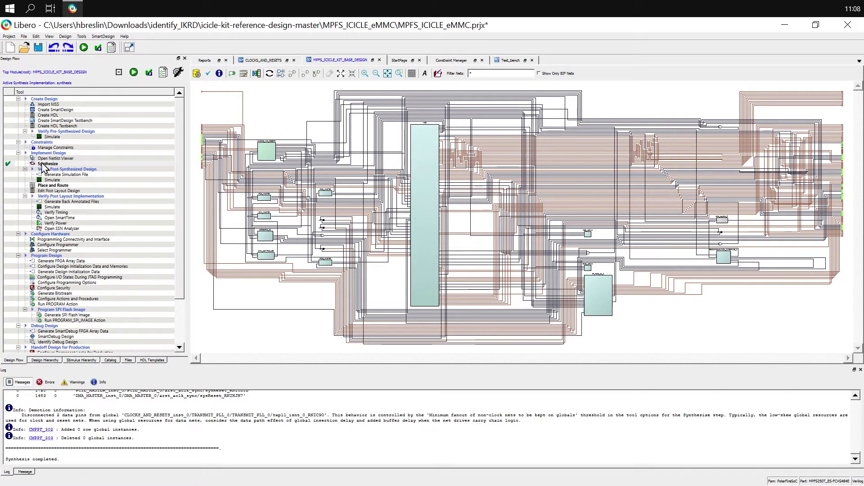
Open the Design Flow's Synthesize step interactively so the project loads in Synplify Pro.
left_click(66, 164)
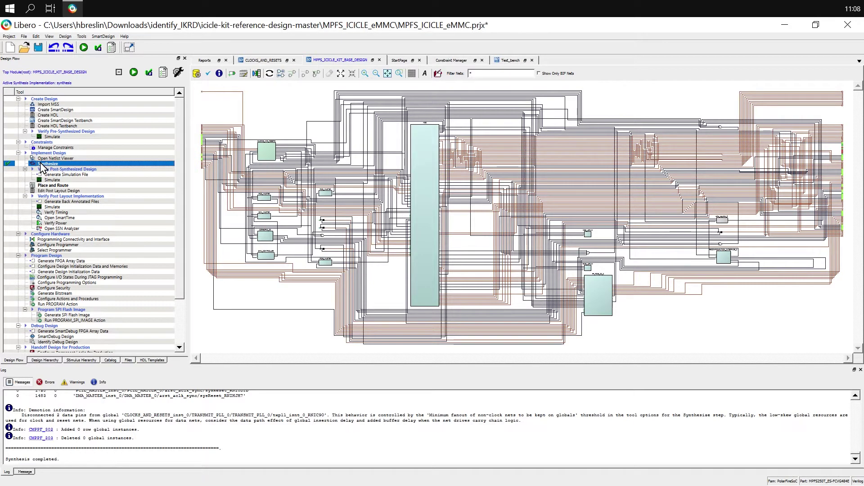
right_click(42, 165)
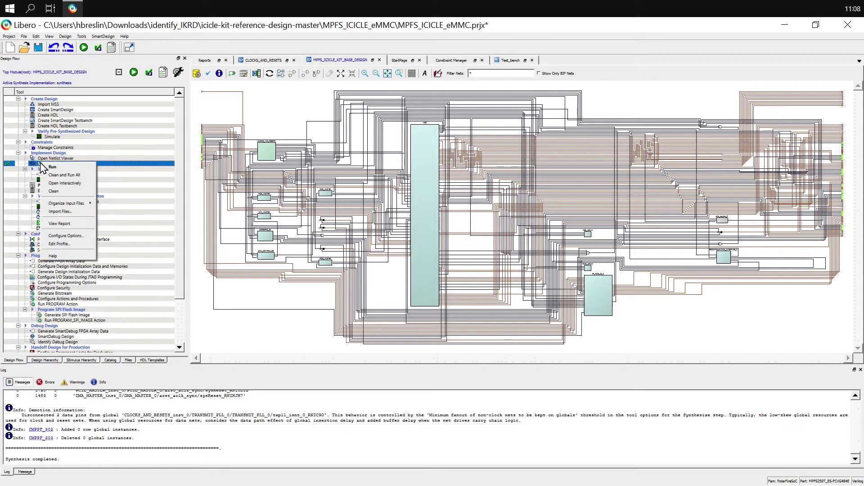
left_click(88, 183)
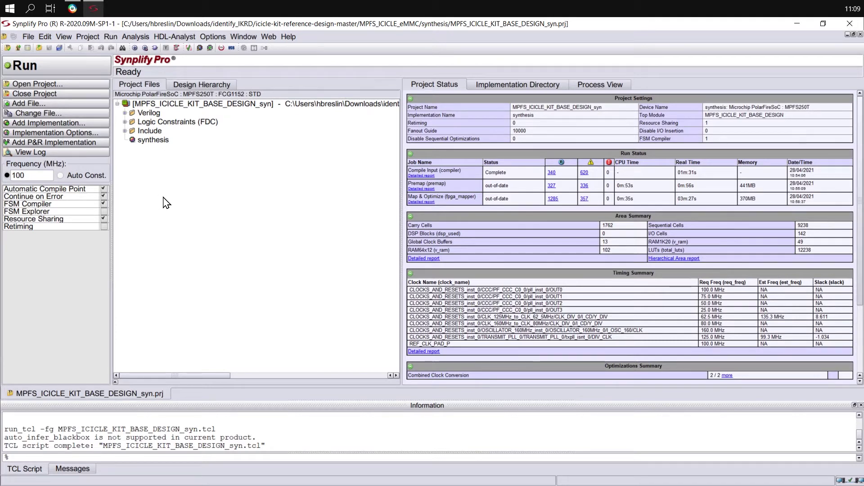
Create a new Identify implementation named identify_debug from the synthesis implementation.
left_click(154, 140)
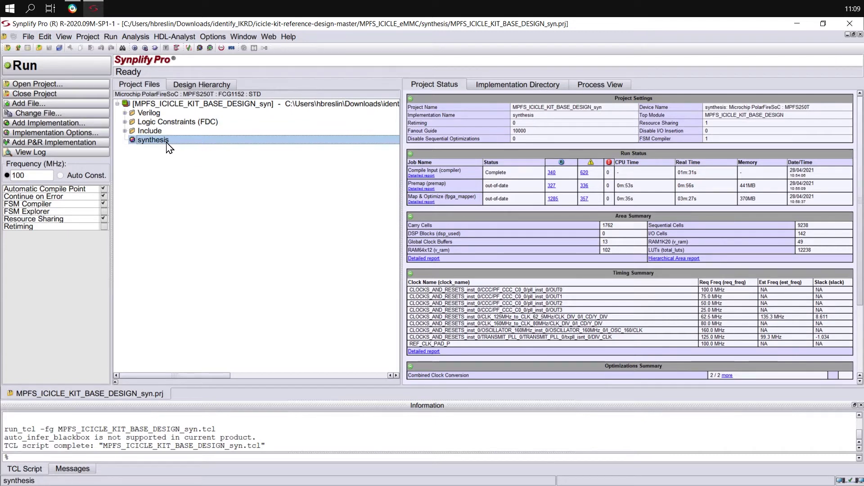
right_click(168, 147)
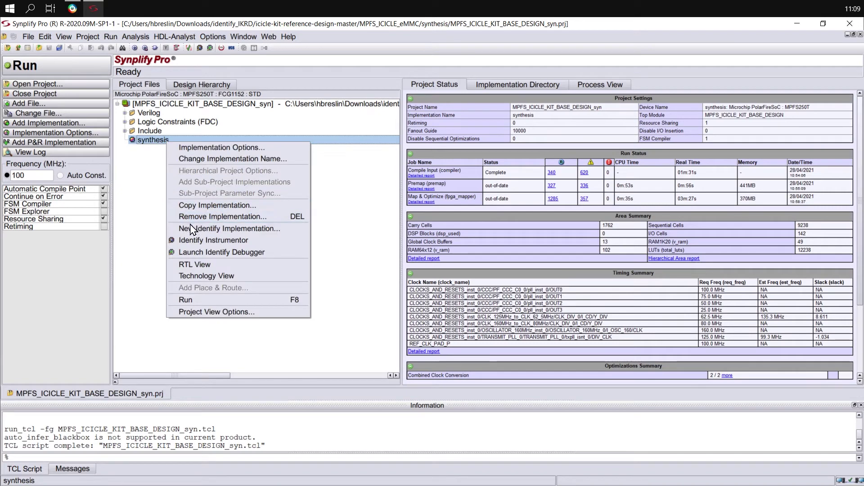
left_click(294, 230)
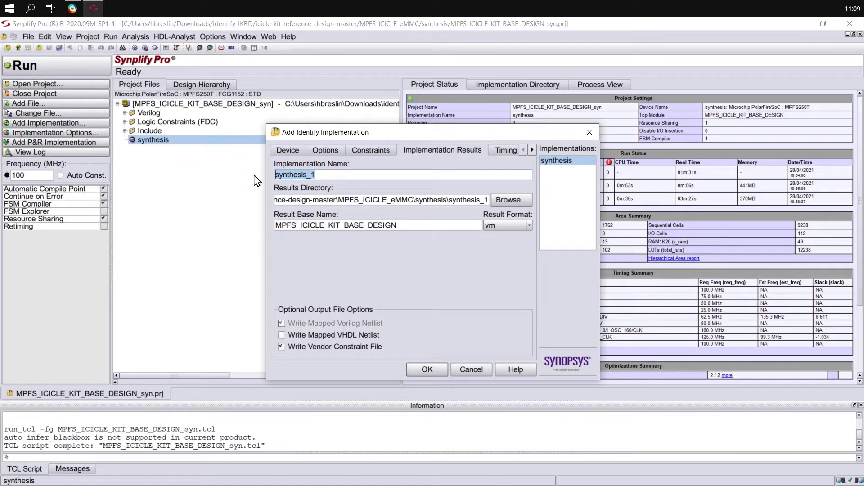
type("identi")
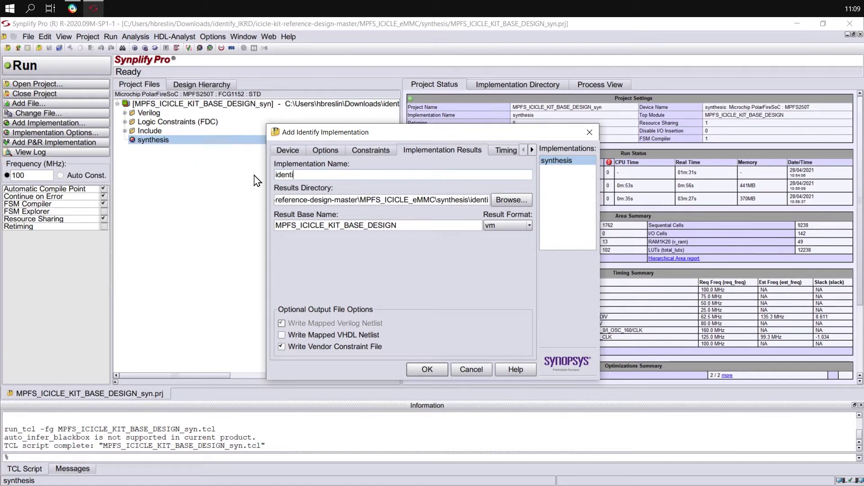
type("fy_debug")
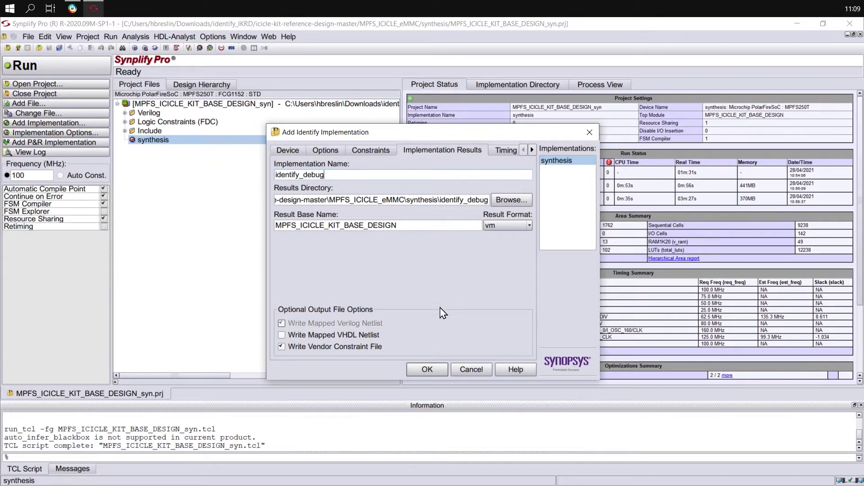
left_click(418, 368)
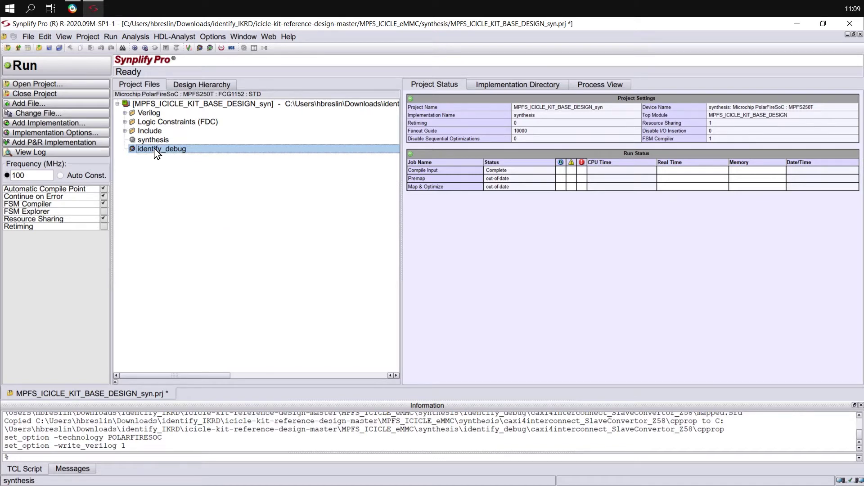
Save the project and launch the Identify Instrumentor on identify_debug.
right_click(157, 150)
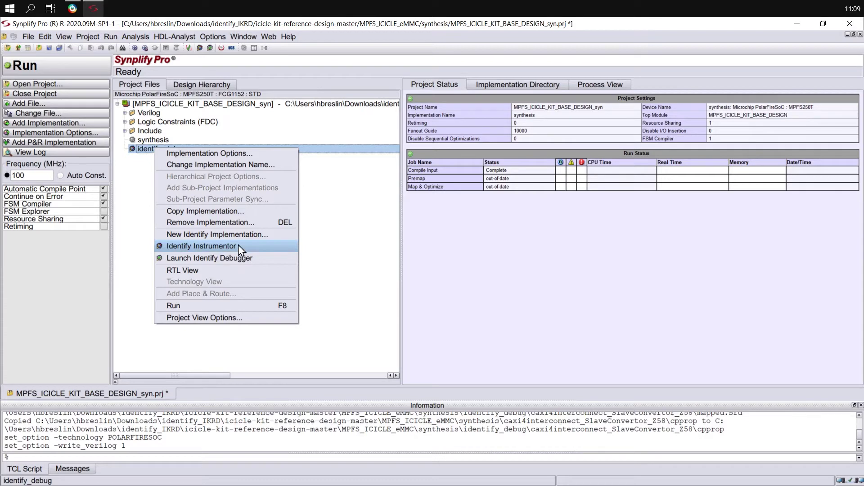
left_click(239, 247)
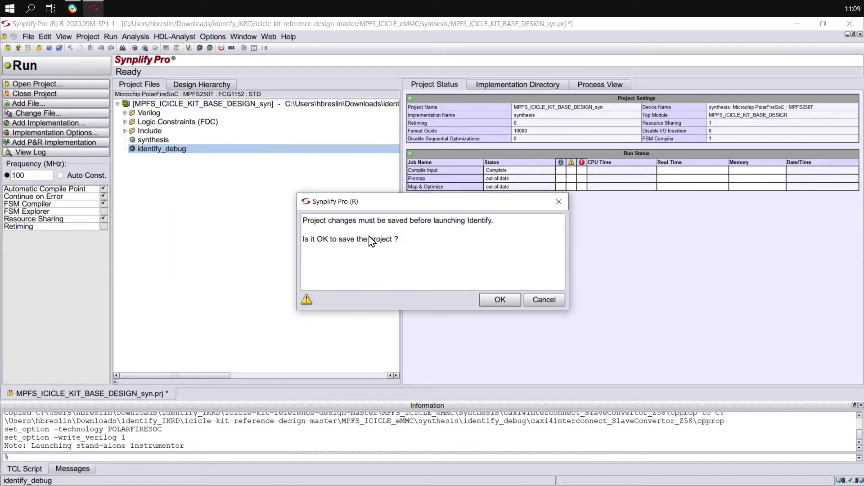
left_click(492, 298)
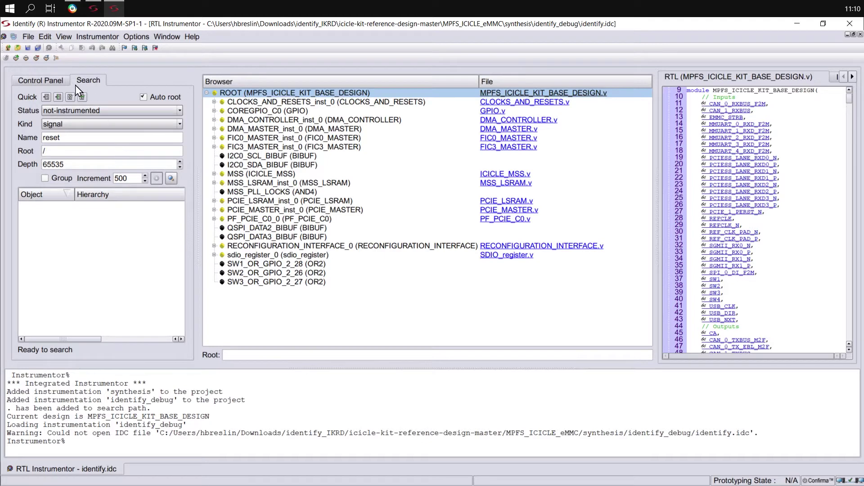
Show the Control Panel with identify_debug's IICE settings.
left_click(51, 84)
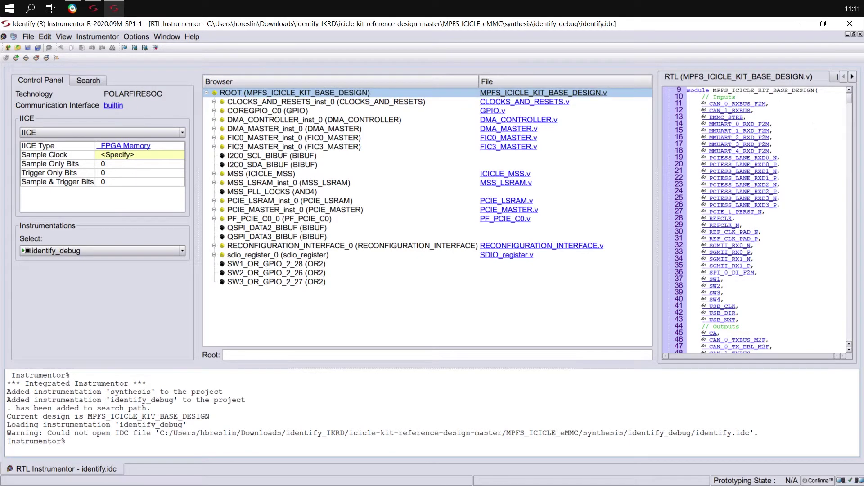
In the Libero schematic, zoom onto the MSS_LSRAM block and select it.
left_click(73, 11)
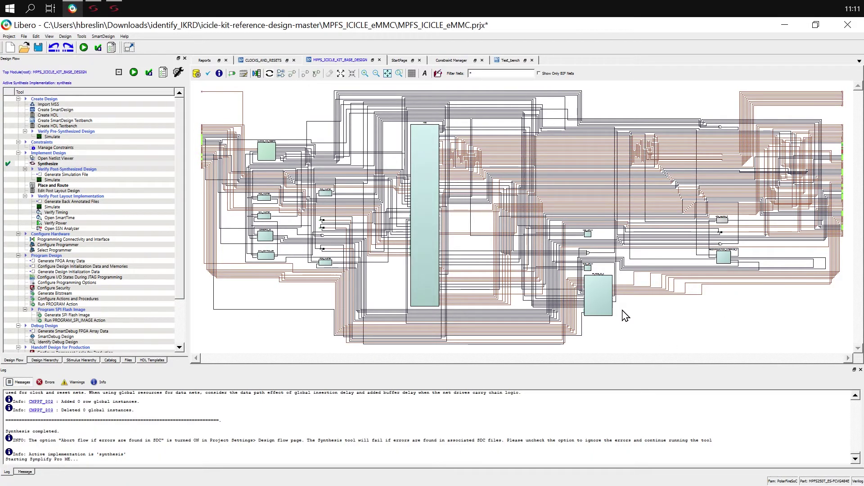
scroll(625, 315, "up", 2, "ctrl")
scroll(628, 311, "up", 3, "ctrl")
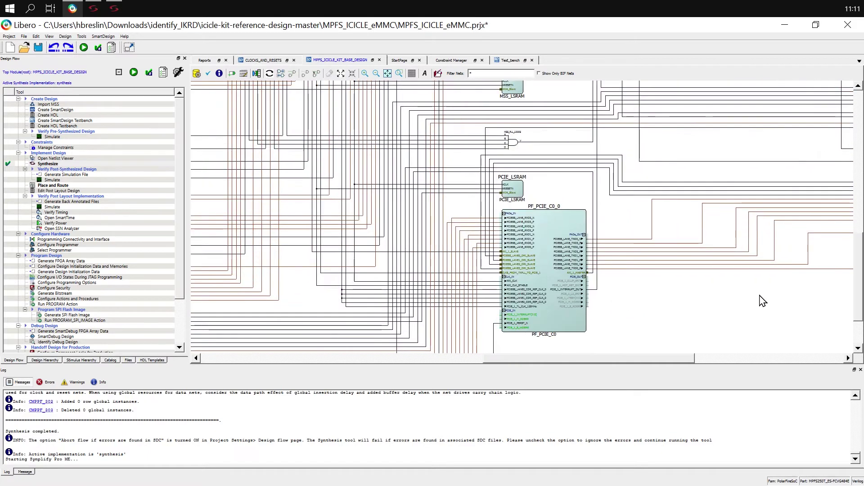
middle_click_drag(762, 302, 828, 391)
scroll(631, 252, "up", 1, "ctrl")
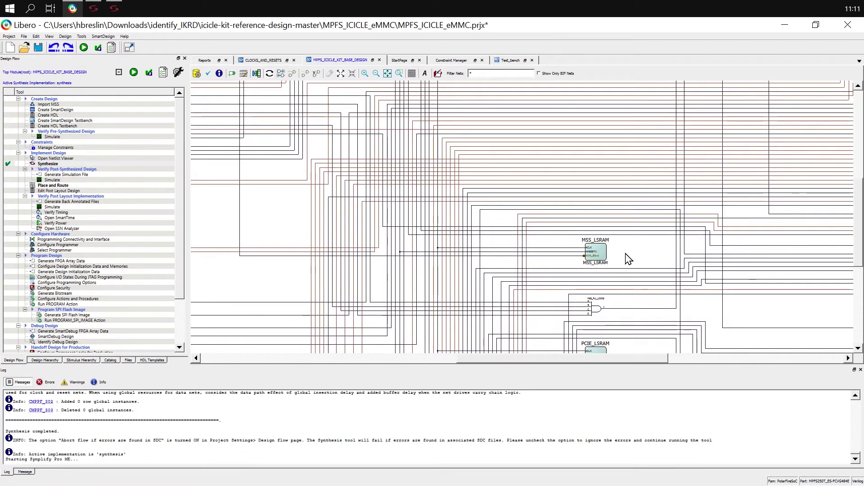
scroll(629, 259, "up", 1, "ctrl")
scroll(629, 259, "up", 1, "ctrl")
left_click(513, 259)
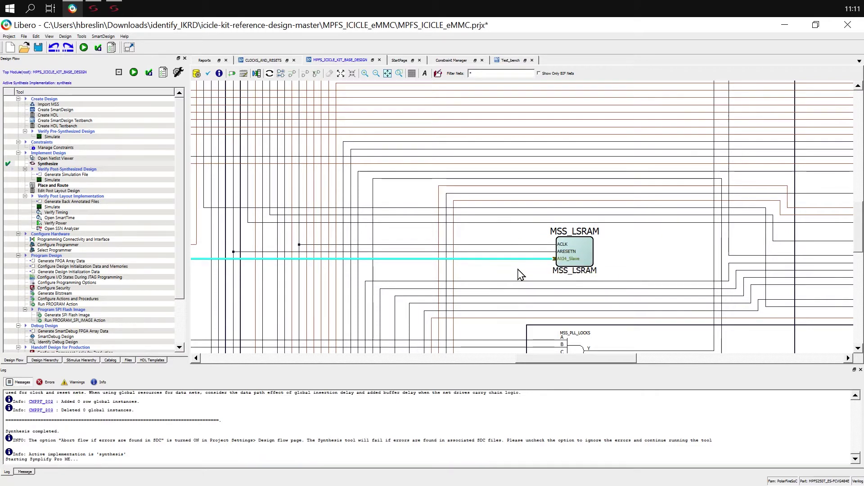
left_click(588, 255)
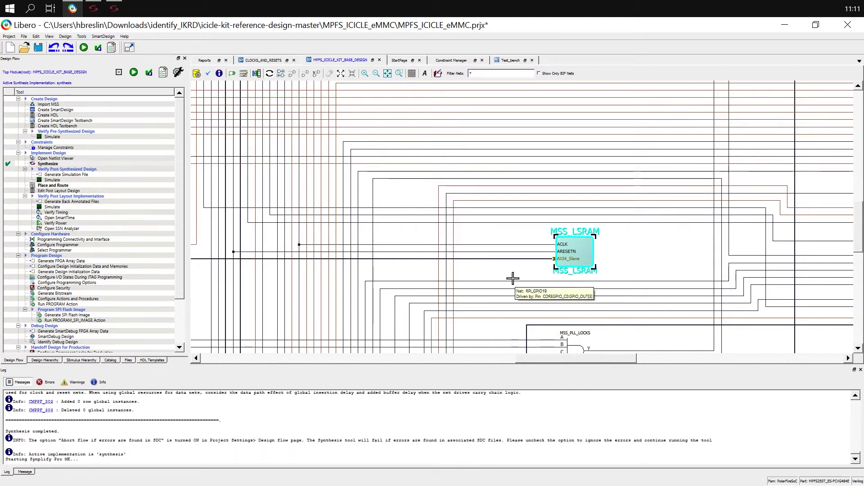
Highlight the net feeding MSS_LSRAM's AXI4 slave, follow it to FIC0_MASTER, and return to Identify.
left_click(492, 259)
scroll(495, 261, "down", 2)
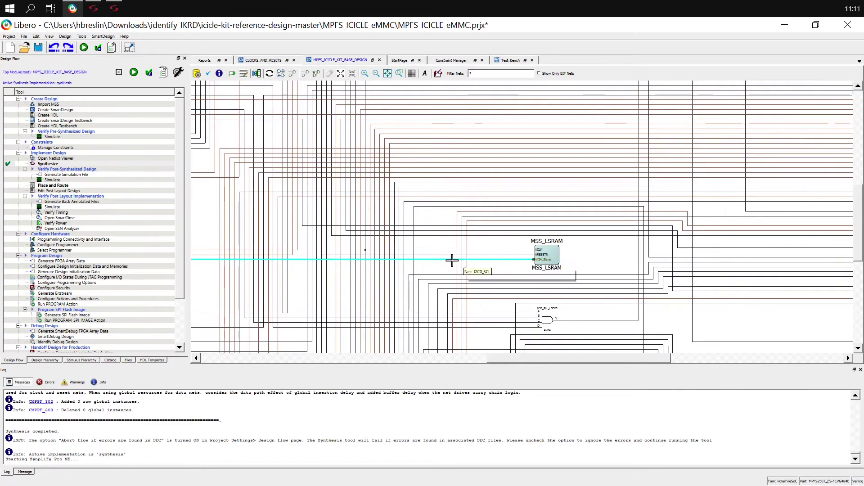
scroll(583, 247, "left", 6, "shift")
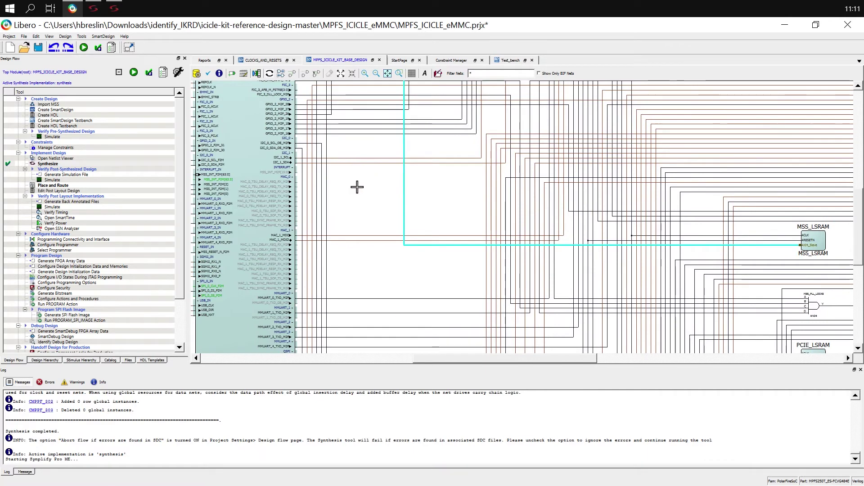
scroll(356, 188, "up", 5)
scroll(464, 204, "left", 2, "shift")
scroll(623, 171, "left", 8, "shift")
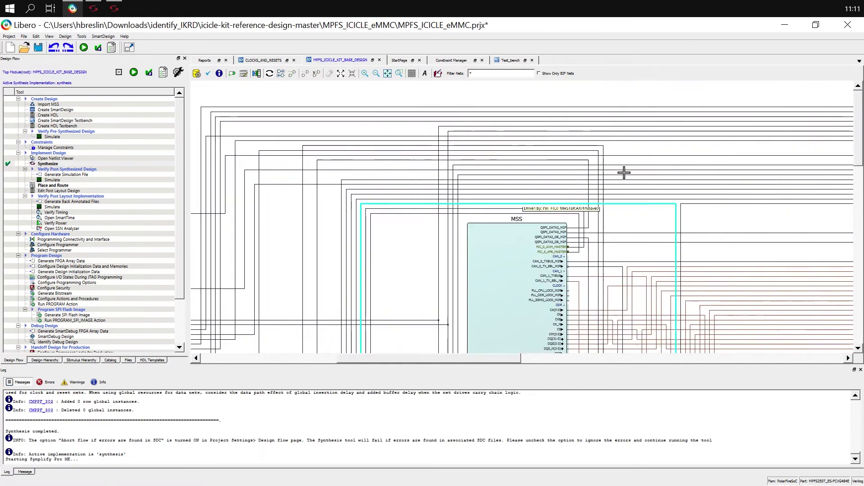
scroll(637, 270, "down", 4)
scroll(382, 173, "left", 8, "shift")
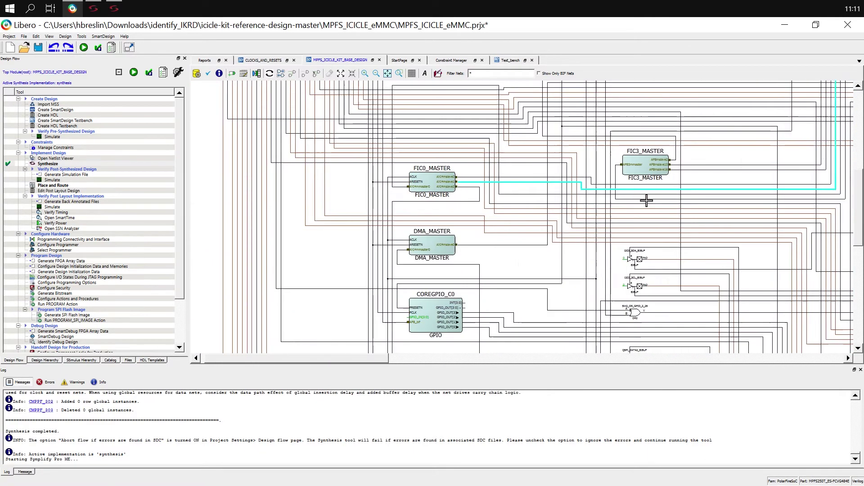
scroll(452, 184, "up", 1)
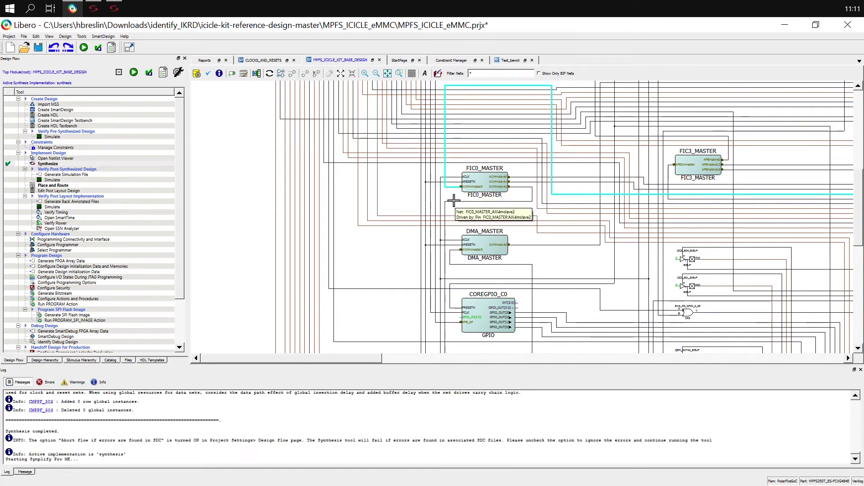
scroll(450, 198, "down", 4, "ctrl")
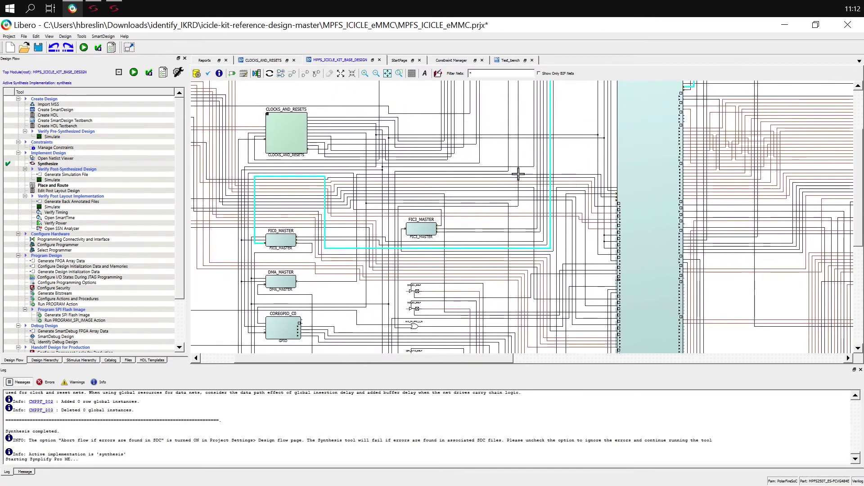
scroll(517, 174, "down", 1, "ctrl")
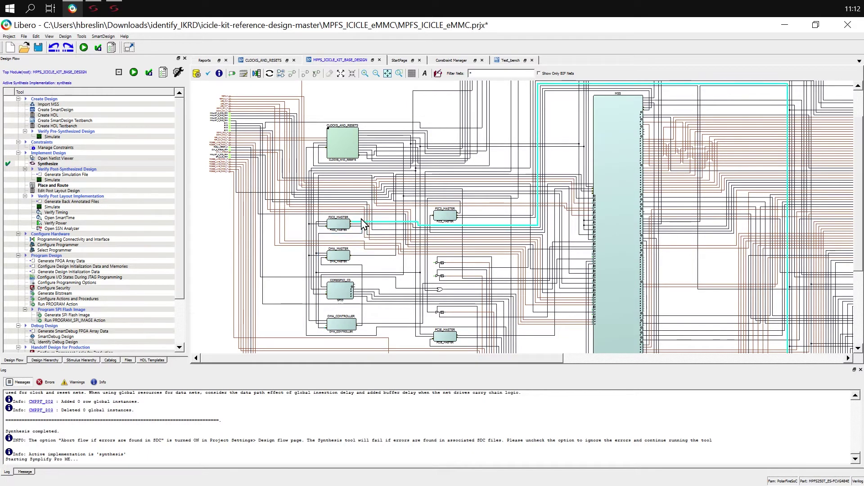
middle_click_drag(665, 212, 491, 180)
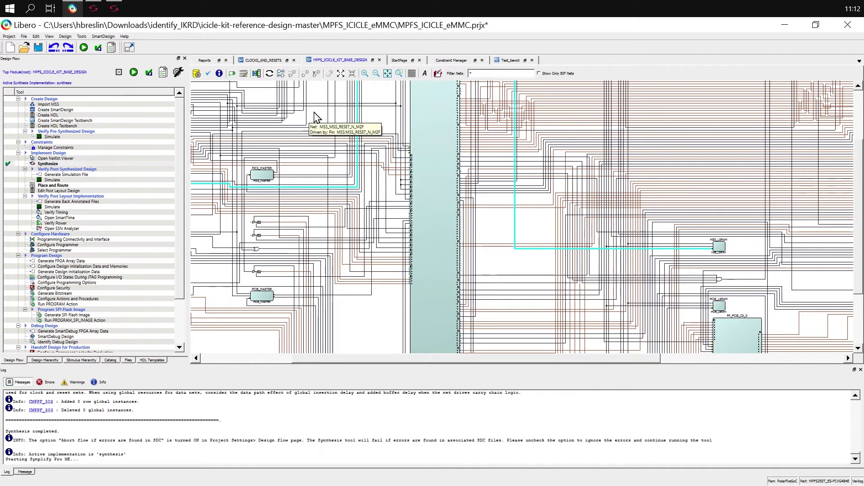
left_click(115, 8)
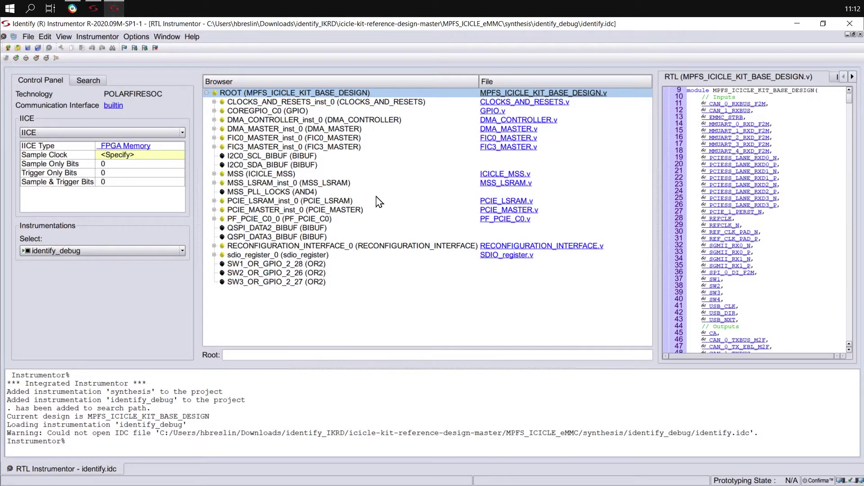
On MSS_LSRAM_inst_0, make ACLK the sample clock and set ARADDR and AWADDR to Sample and Trigger.
left_click(269, 183)
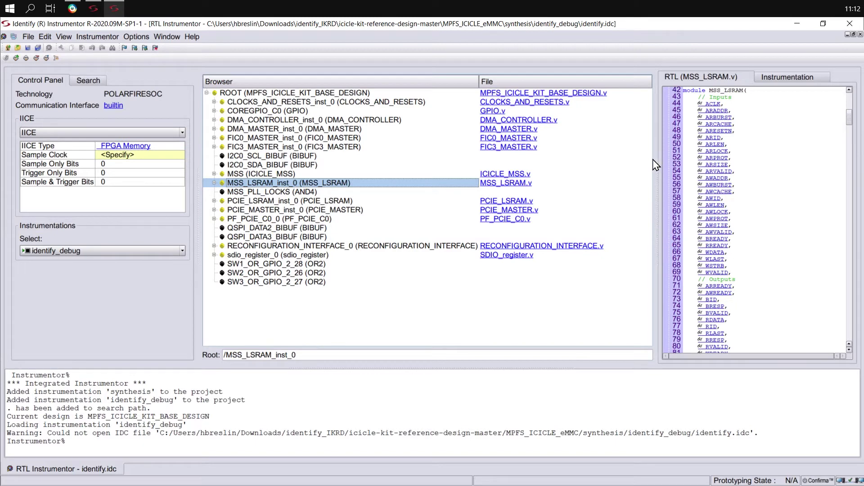
right_click(710, 108)
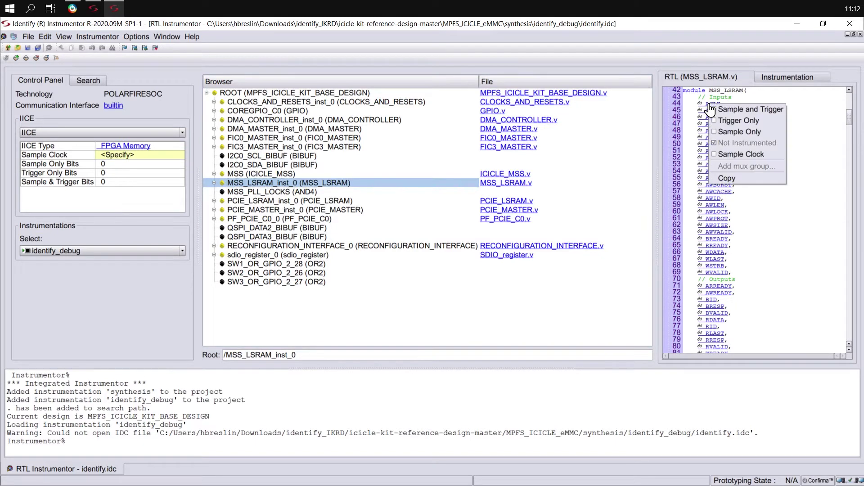
left_click(741, 155)
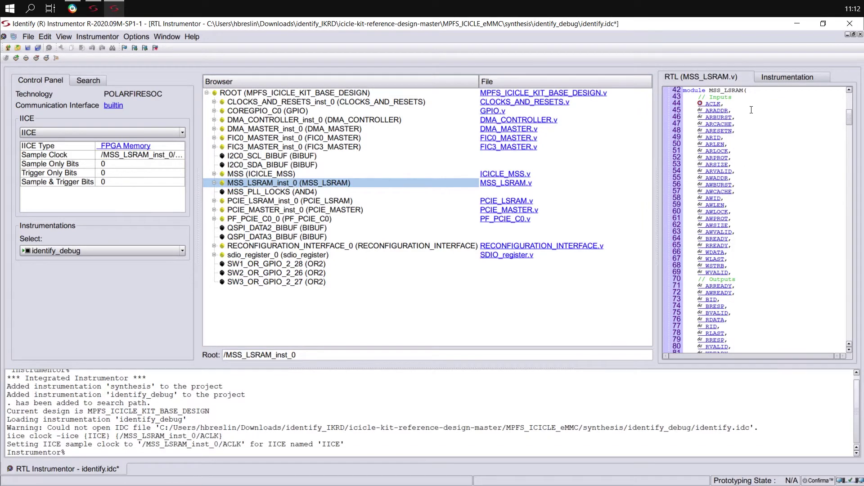
right_click(718, 111)
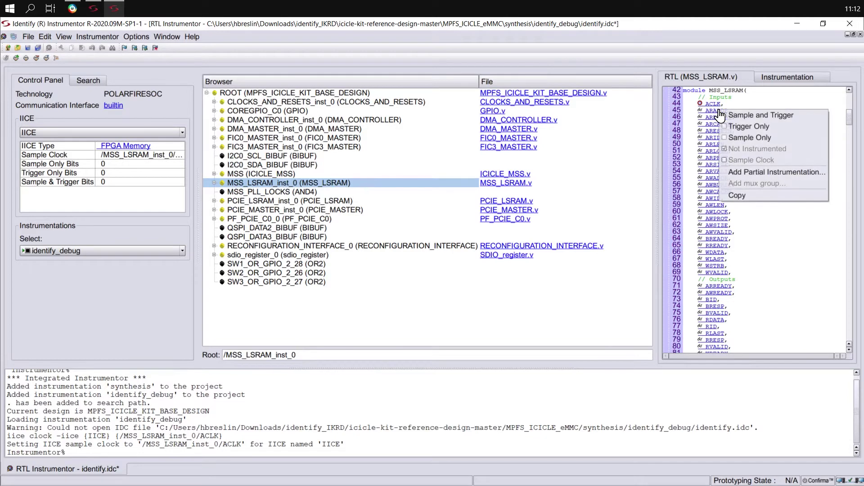
left_click(766, 115)
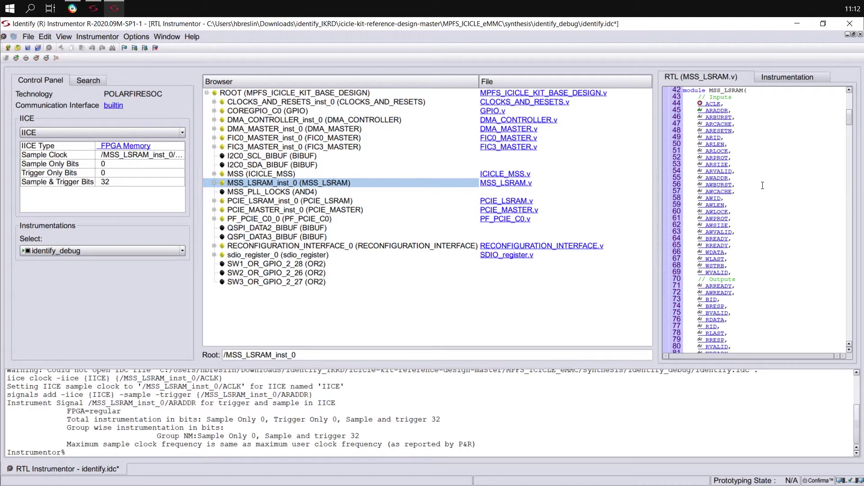
right_click(718, 178)
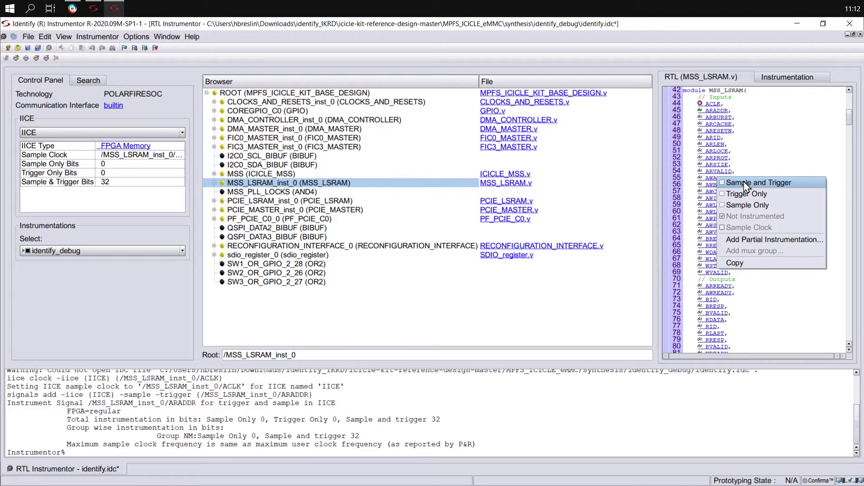
left_click(746, 183)
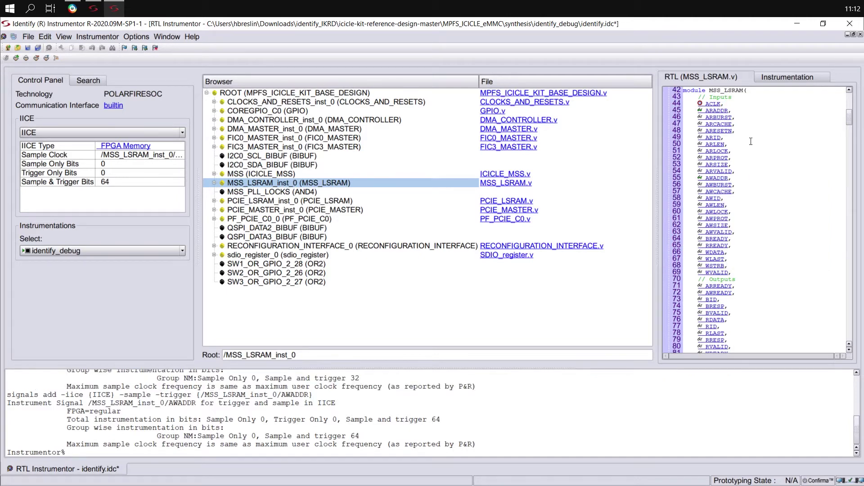
Set MSS_LSRAM's WDATA and RDATA to Sample Only.
right_click(714, 254)
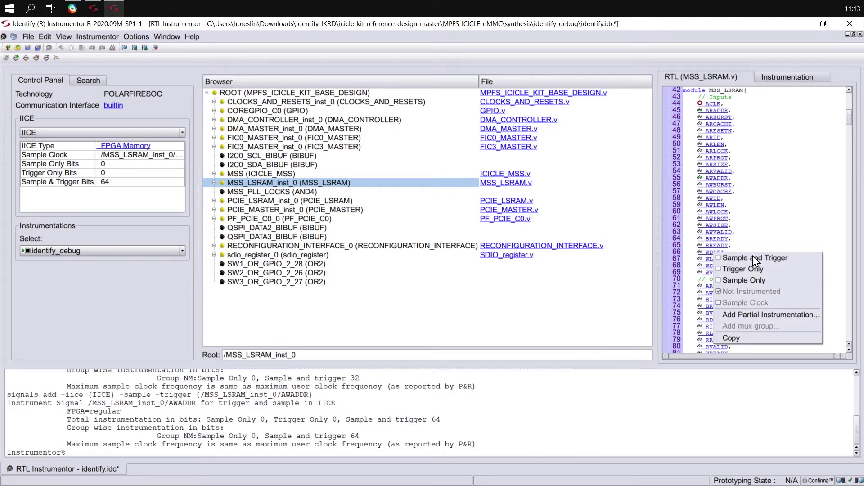
left_click(764, 285)
scroll(770, 269, "down", 2)
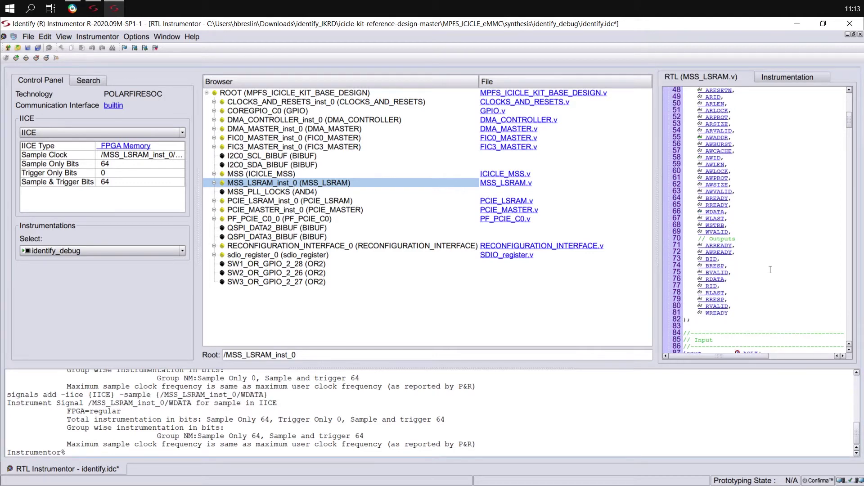
right_click(719, 280)
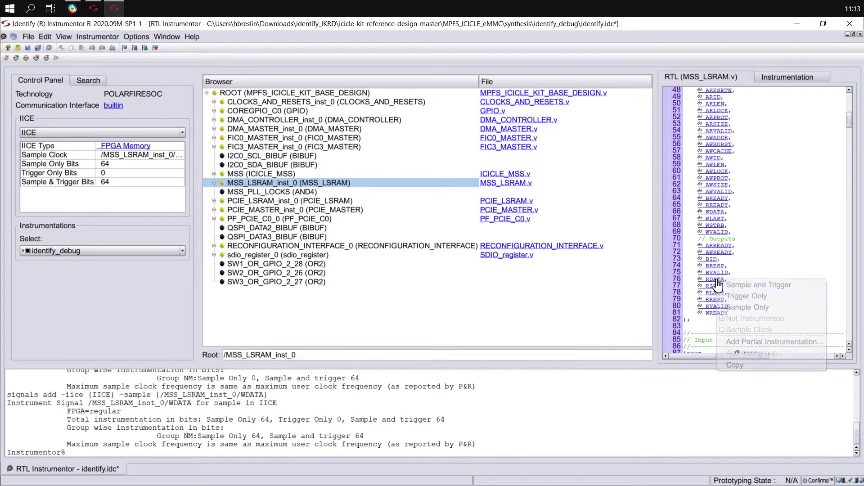
left_click(766, 307)
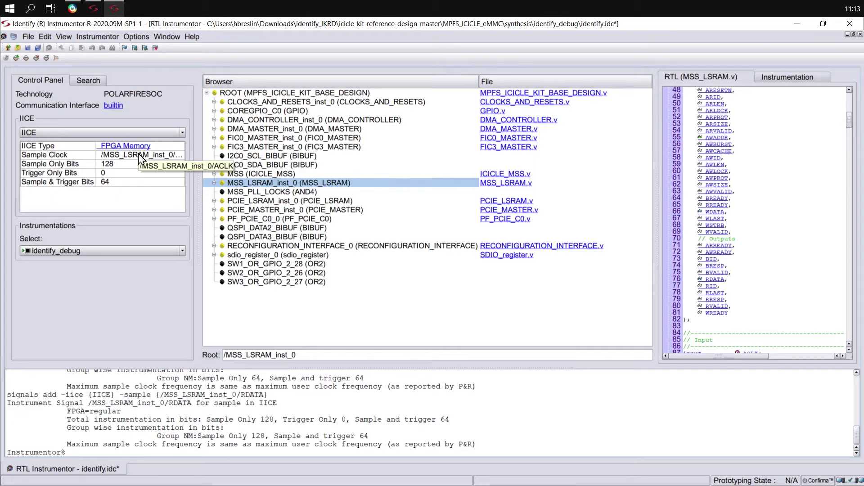
Change the IICE sample depth from 128 to 512 and allow data compression.
left_click(30, 59)
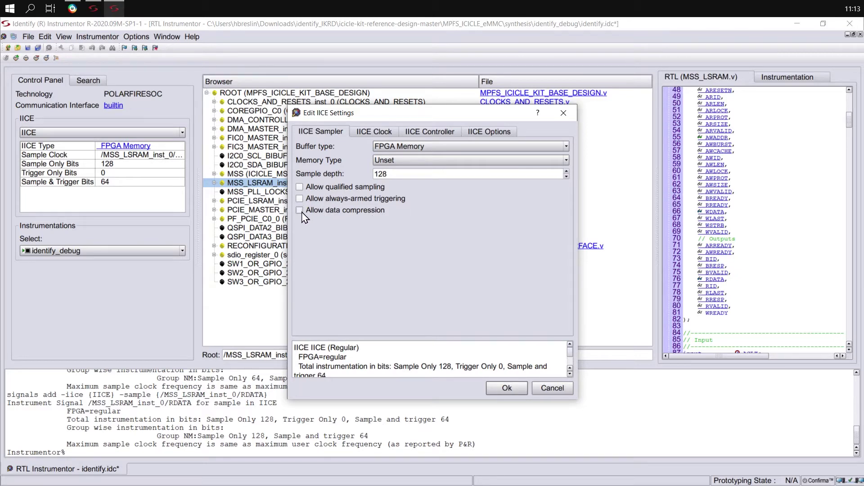
left_click_drag(402, 173, 365, 173)
left_click(507, 388)
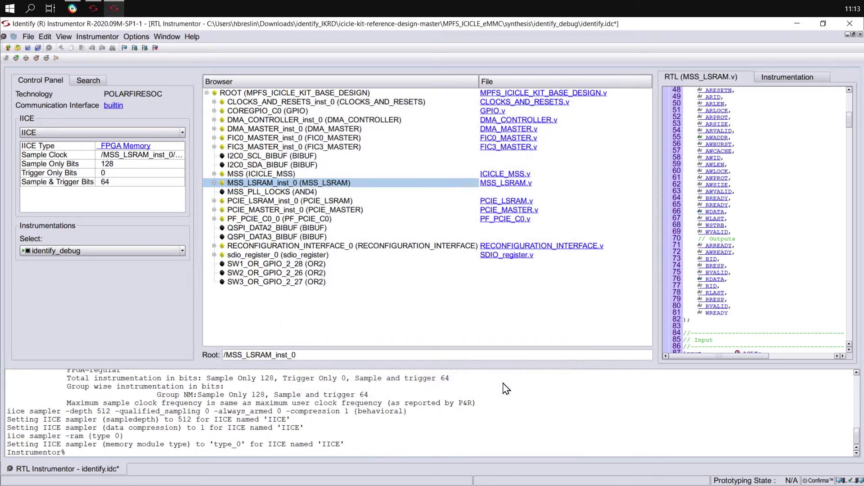
Switch to Libero and zoom out on the MPFS_ICICLE_KIT_BASE_DESIGN schematic.
left_click(72, 8)
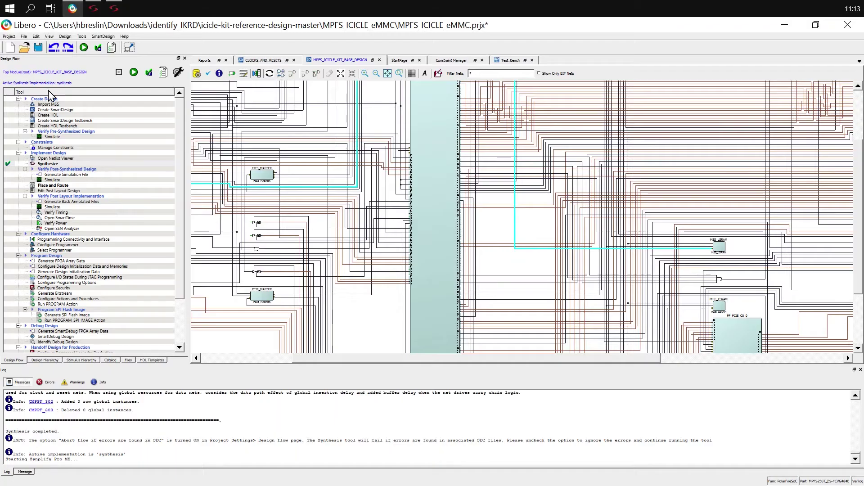
scroll(698, 256, "down", 3)
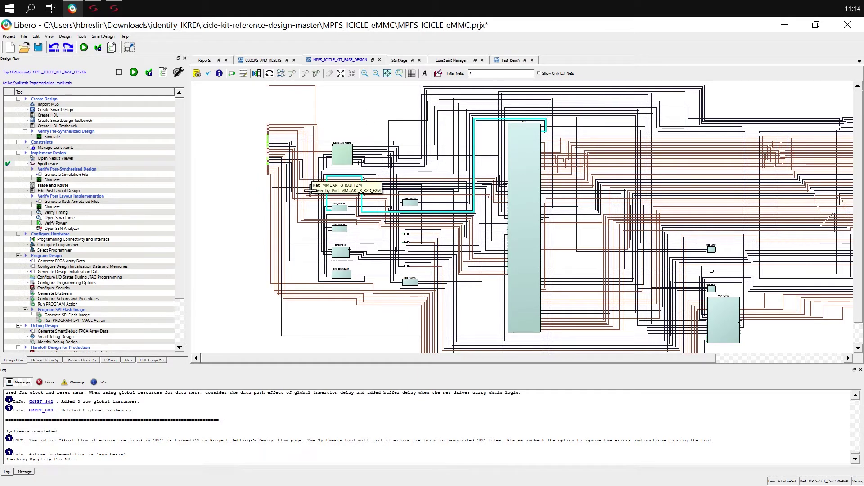
Back in Identify, add a new IICE named MSS_to_AXIINTERCONNECT.
left_click(110, 8)
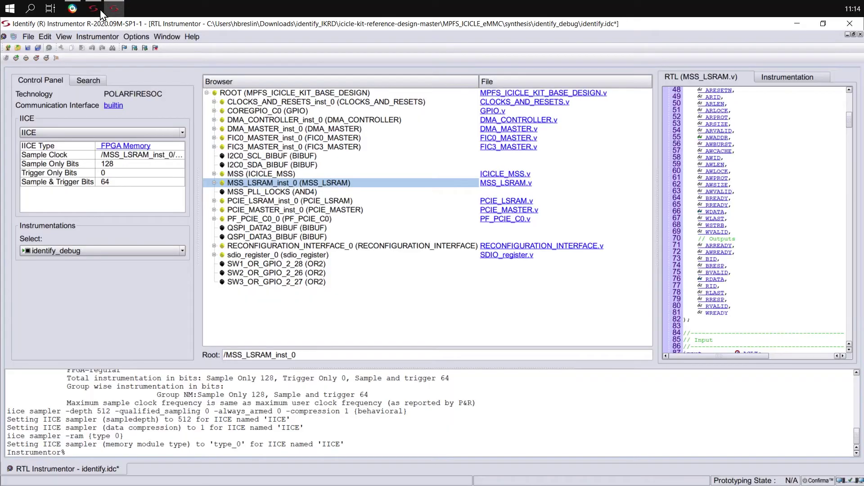
left_click(16, 59)
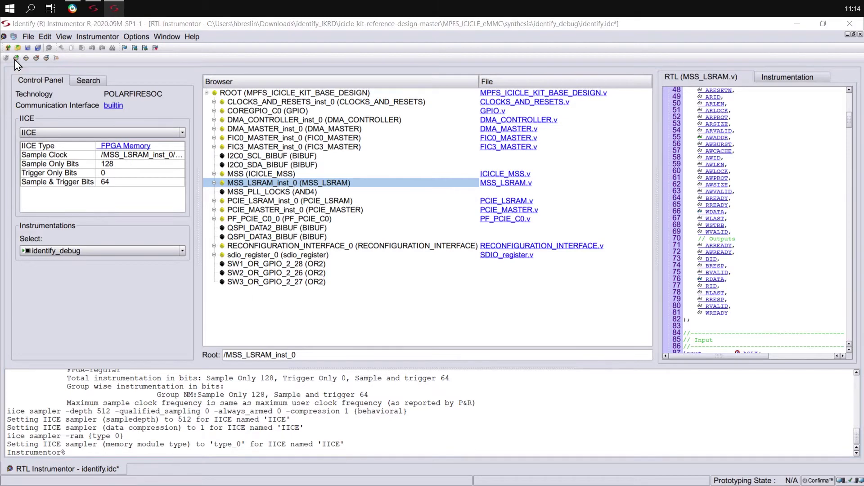
double_click(297, 217)
type("MSS_to_AXIINTERCONNECT")
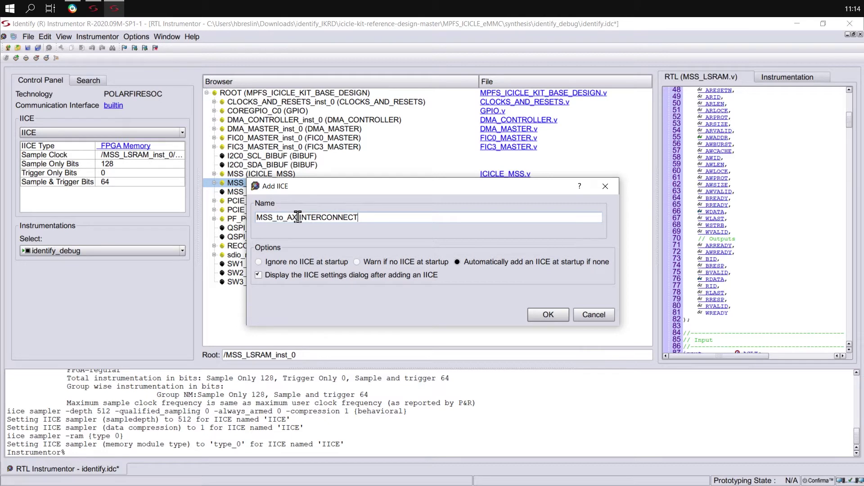
left_click(533, 316)
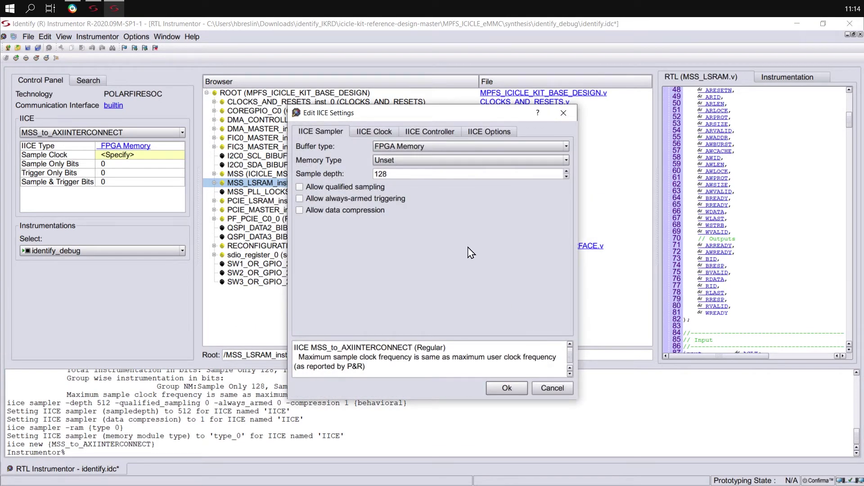
Give the new IICE sample depth 512 with data compression, then show FIC0_MASTER_inst_0's RTL.
left_click(394, 170)
left_click_drag(394, 172, 343, 171)
left_click(300, 211)
left_click(507, 388)
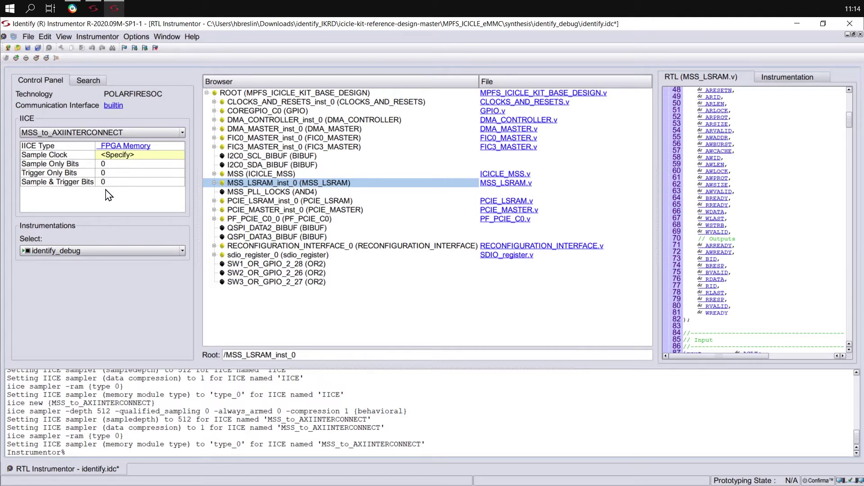
left_click(241, 140)
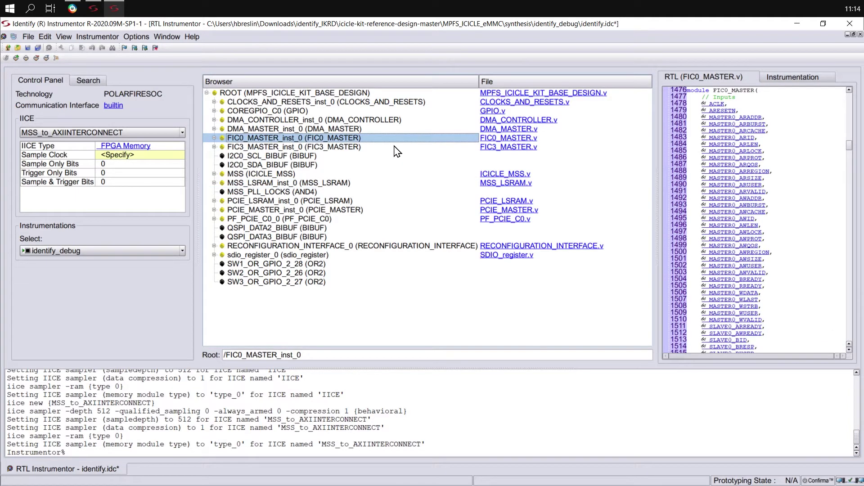
Make FIC0_MASTER's ACLK the sample clock for MSS_to_AXIINTERCONNECT, then switch to Libero.
right_click(719, 106)
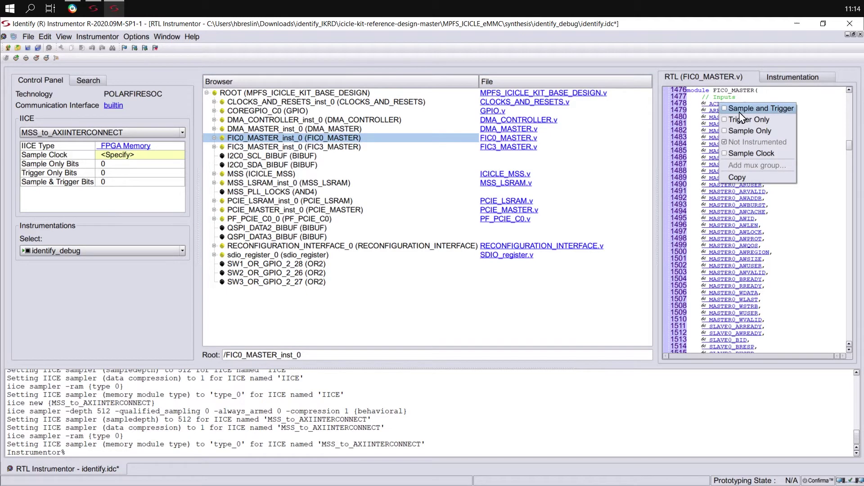
left_click(747, 154)
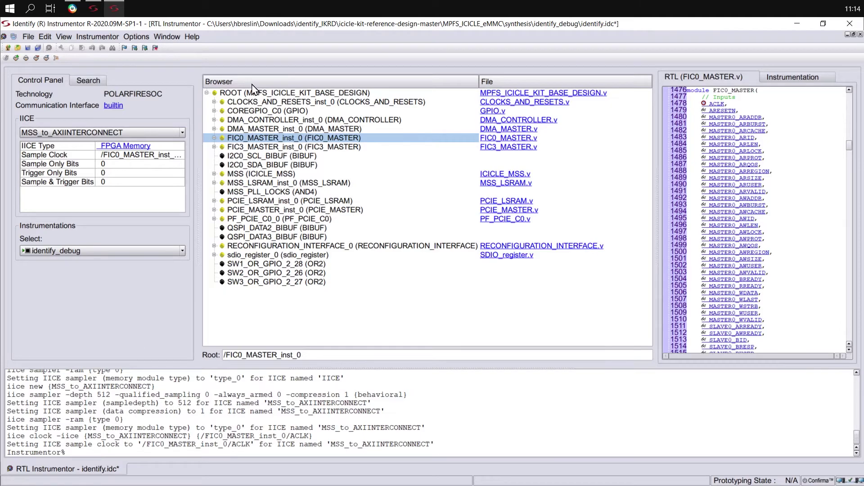
left_click(67, 6)
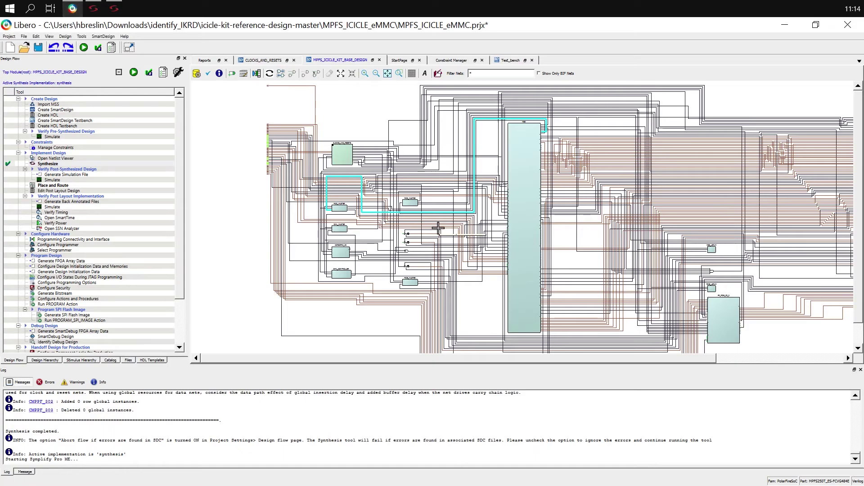
Zoom into FIC0_MASTER's AXI4mmaster0 port on the Libero schematic, then return to Identify.
scroll(328, 211, "up", 3, "ctrl")
scroll(328, 211, "up", 3, "ctrl")
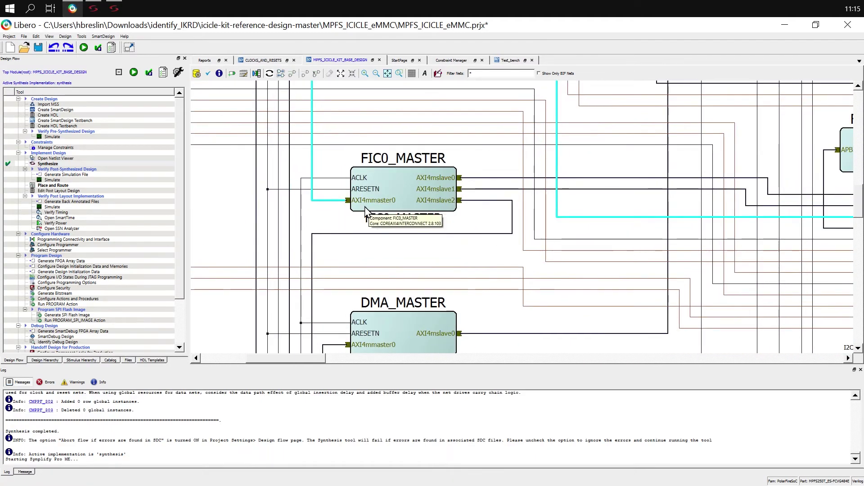
mouse_move(364, 204)
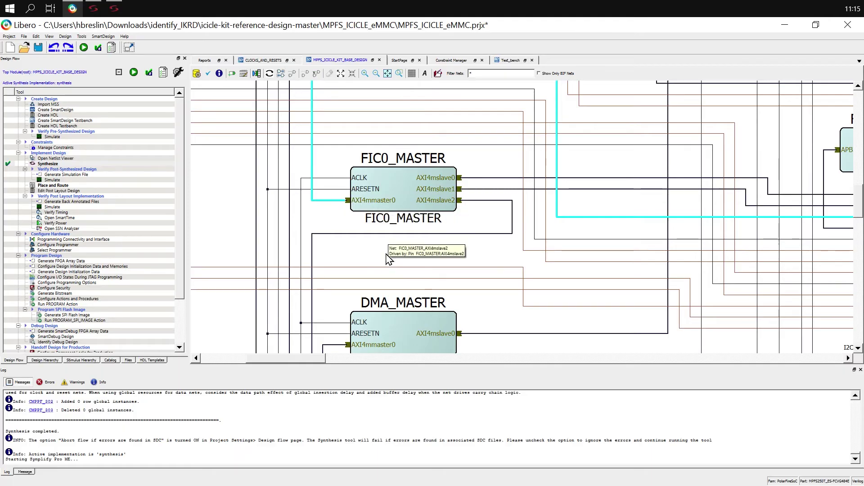
key("alt+Tab")
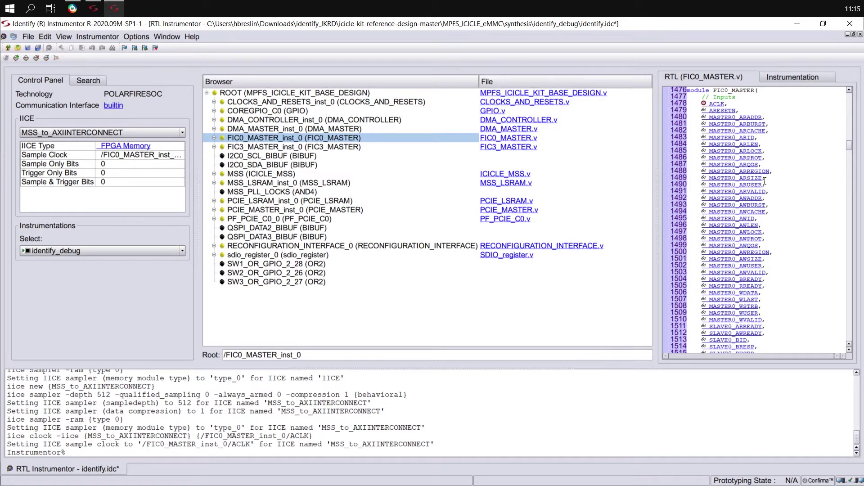
Instrument FIC0_MASTER's MASTER0_ARADDR and MASTER0_AWADDR for sampling and triggering.
right_click(766, 120)
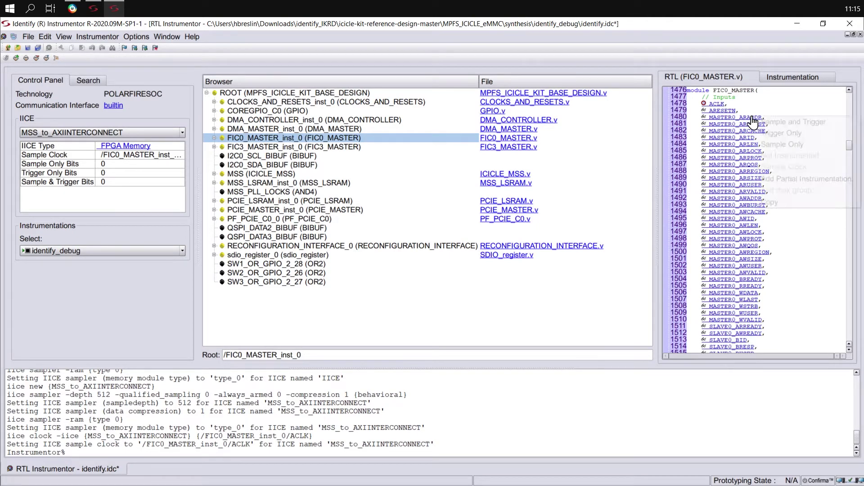
left_click(765, 122)
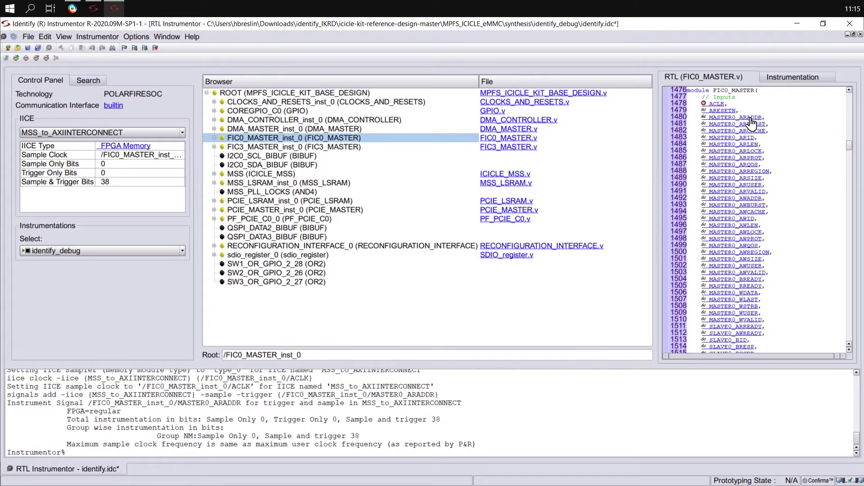
right_click(750, 198)
left_click(767, 207)
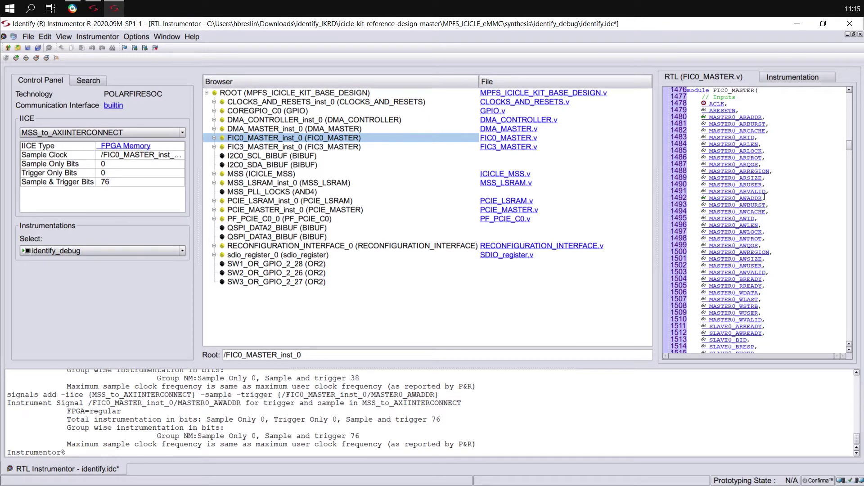
Mark MASTER0_WDATA and MASTER0_RDATA as sample-only, then list the IICE debug cores.
right_click(744, 293)
left_click(766, 324)
scroll(798, 282, "down", 10)
scroll(798, 283, "down", 11)
right_click(750, 216)
left_click(776, 246)
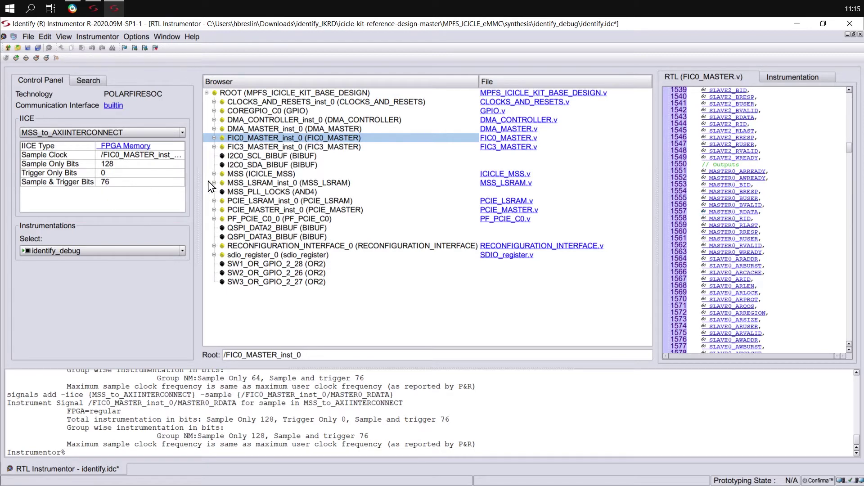
left_click(60, 132)
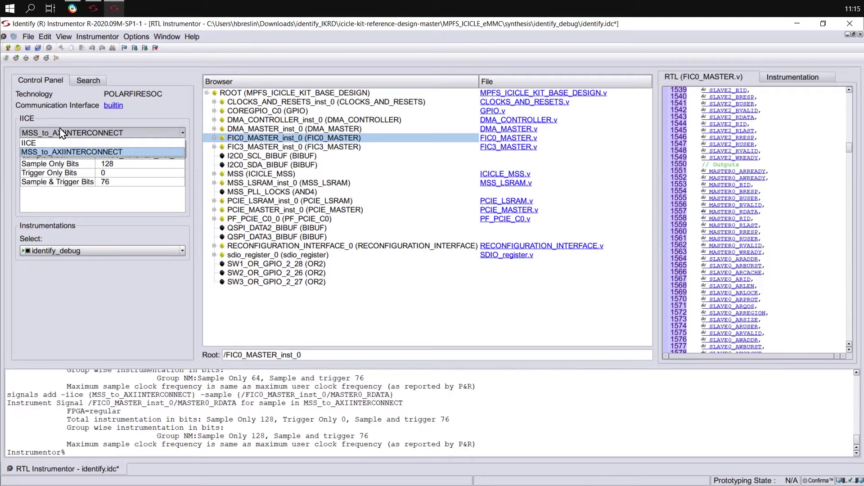
Make IICE the current core, save identify.idc, and close the Instrumentor.
left_click(41, 143)
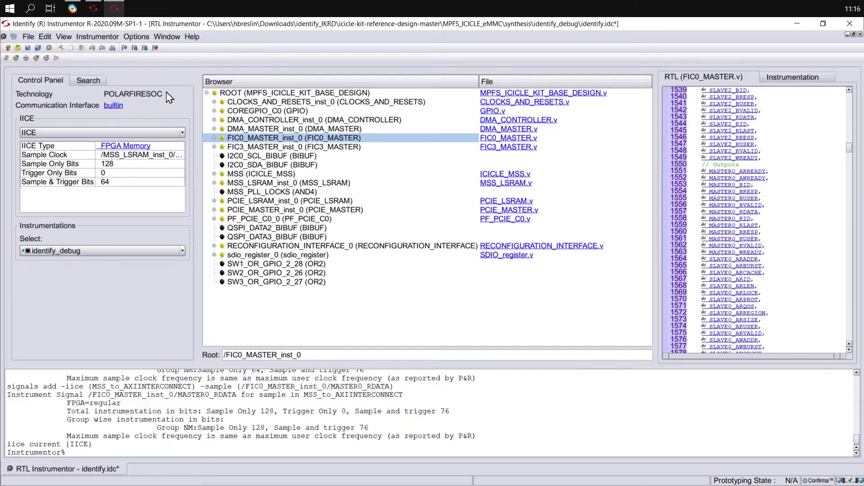
left_click(28, 48)
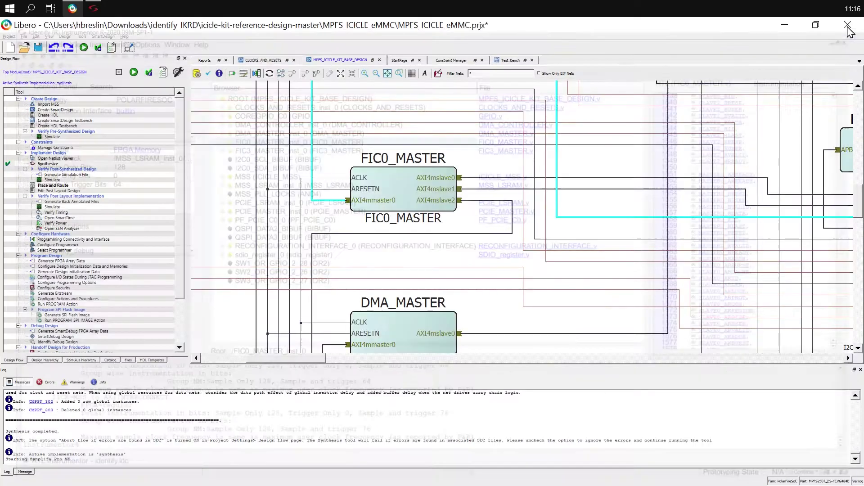
left_click(849, 23)
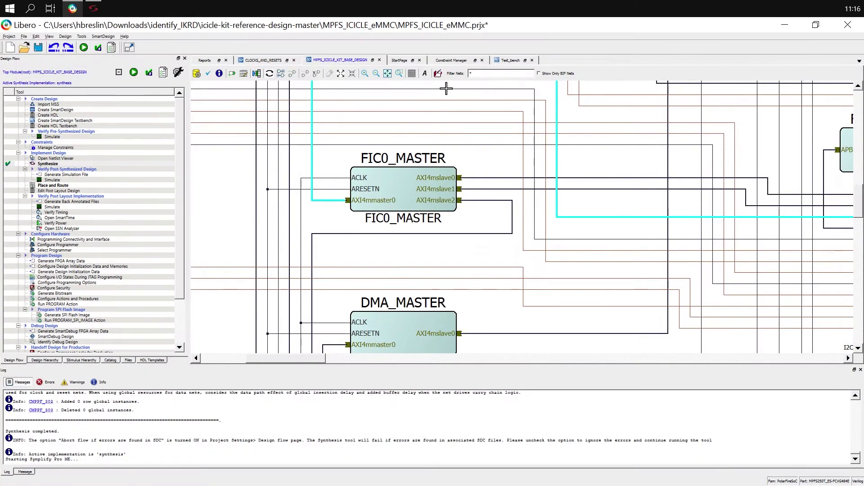
Synthesize identify_debug in Synplify Pro with 0 errors, then close Synplify Pro.
left_click(93, 8)
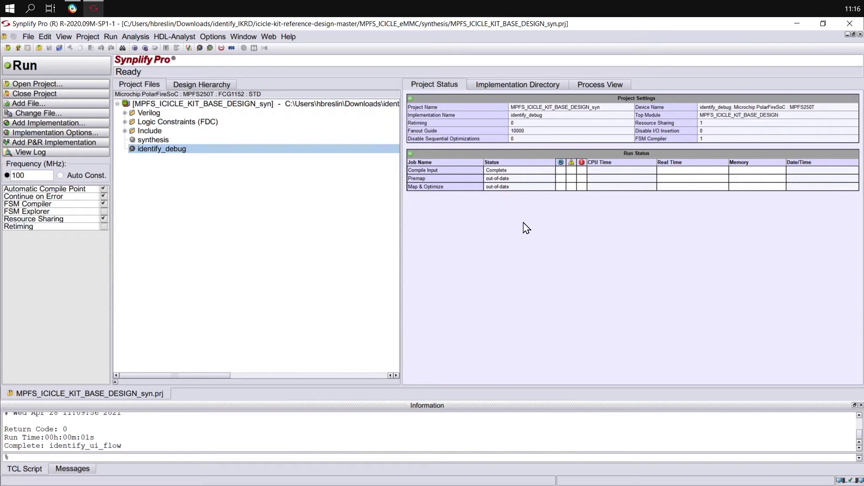
left_click(64, 71)
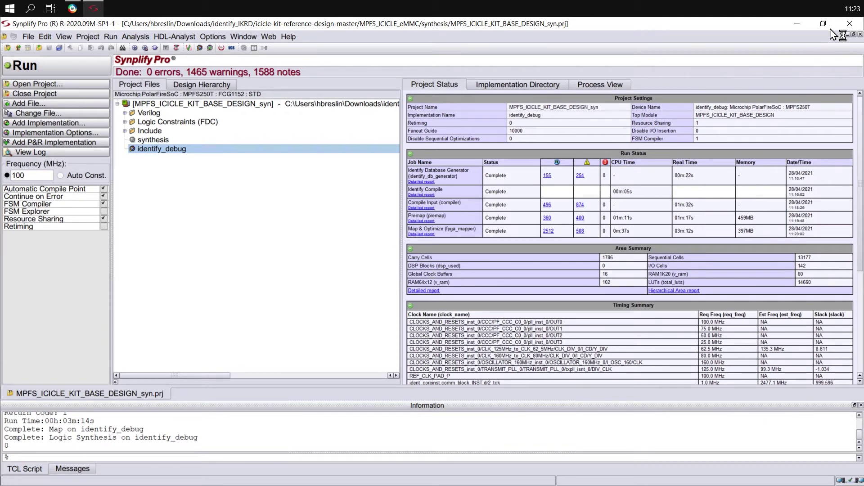
left_click(848, 24)
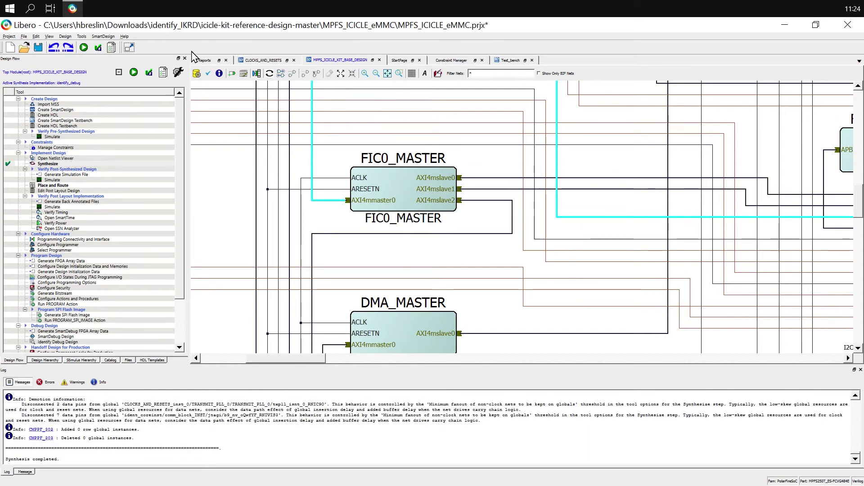
Open compile_netlist_hier_resources.csv and expand ident_coreinst (2477 4LUTs, 3868 DFFs).
left_click(205, 61)
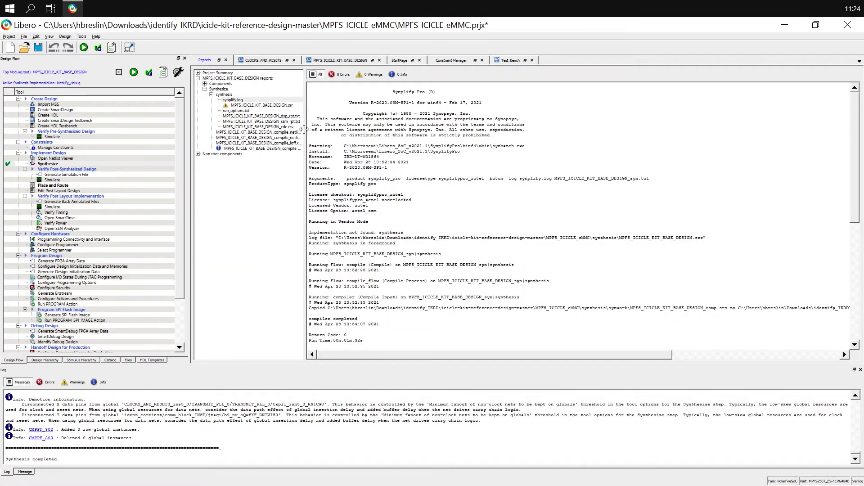
left_click_drag(305, 133, 356, 132)
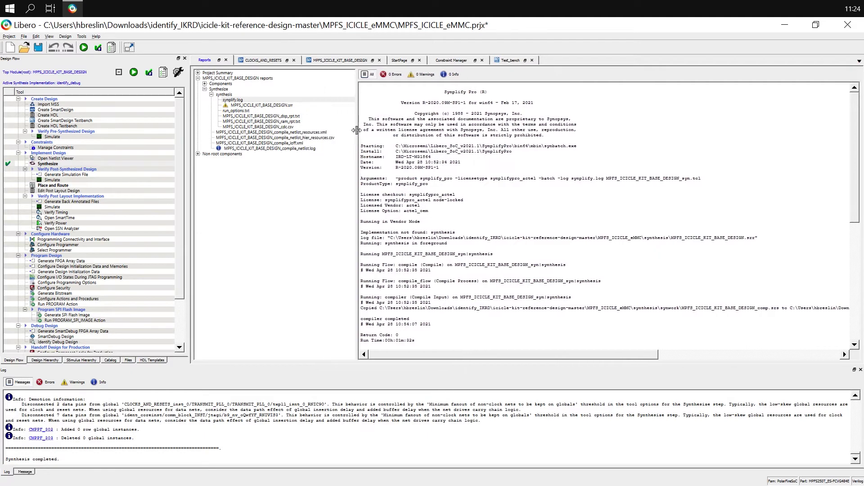
left_click(308, 138)
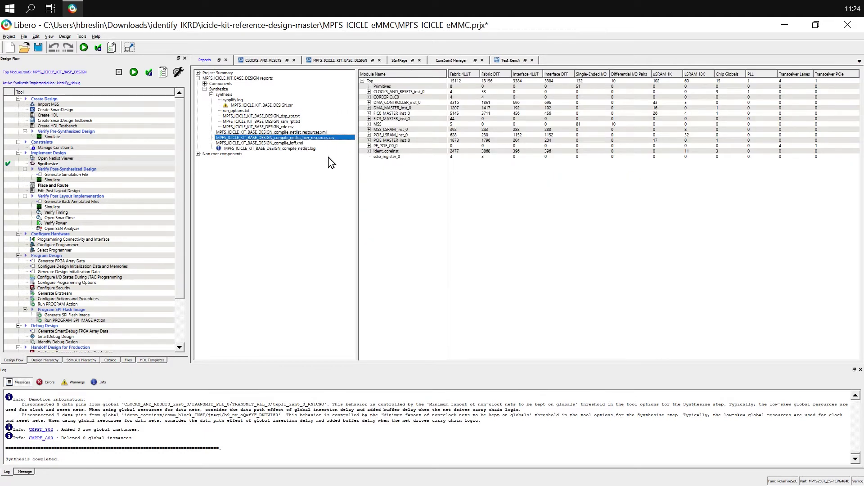
left_click(388, 152)
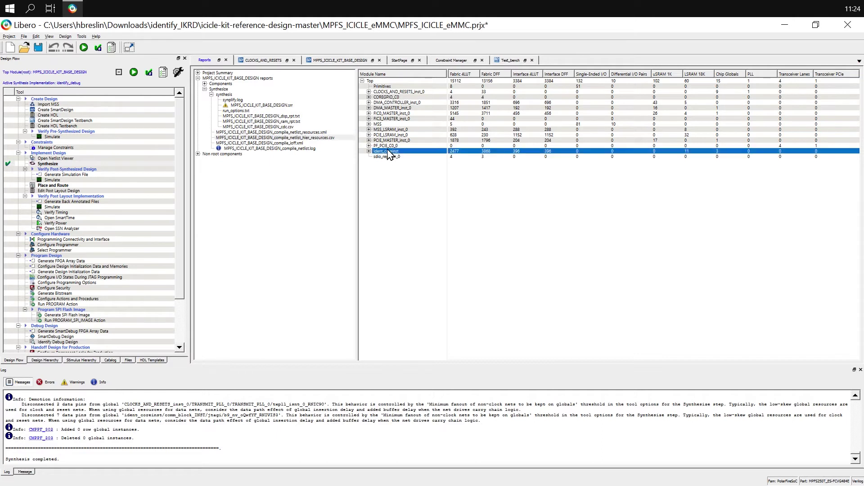
left_click(370, 152)
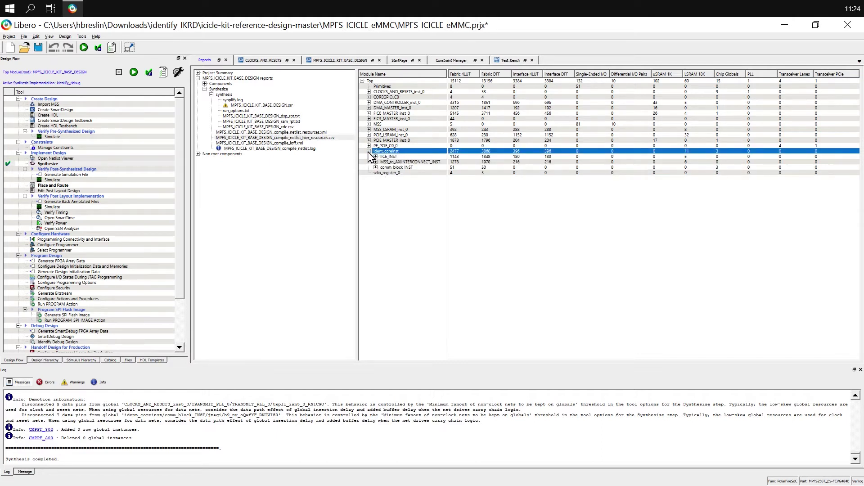
left_click(399, 162)
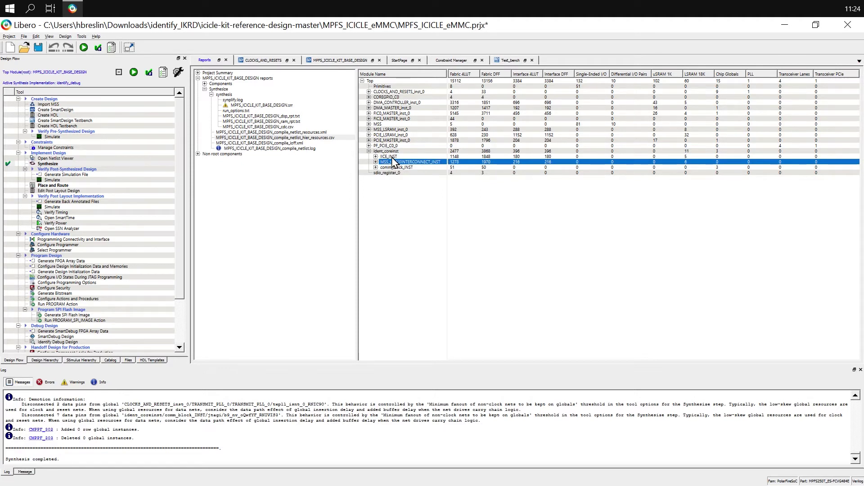
left_click(393, 157)
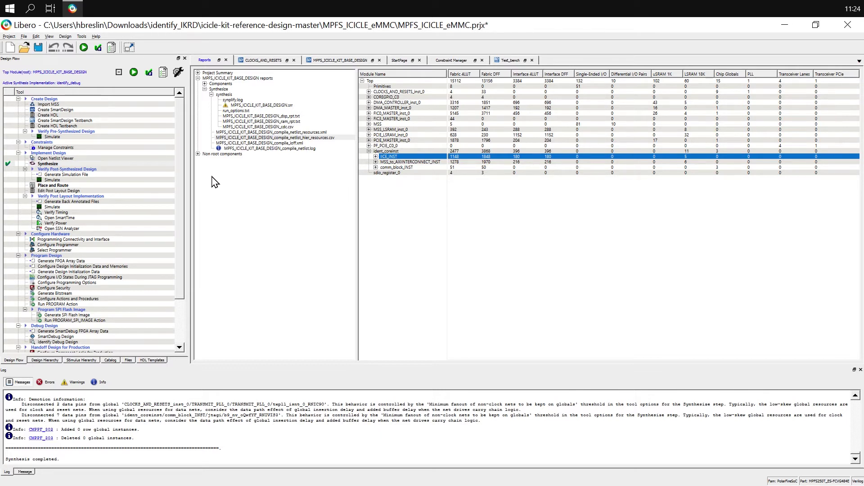
left_click(182, 179)
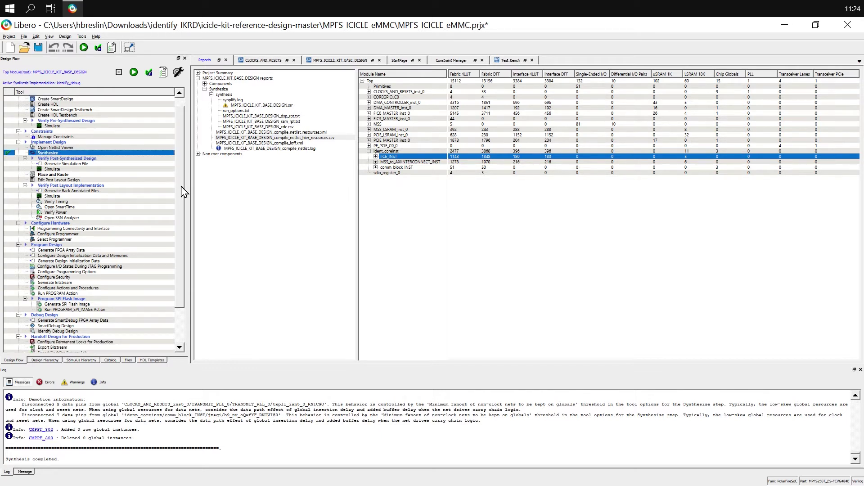
Run PROGRAM Action on the device, then launch Identify Debug Design.
double_click(43, 294)
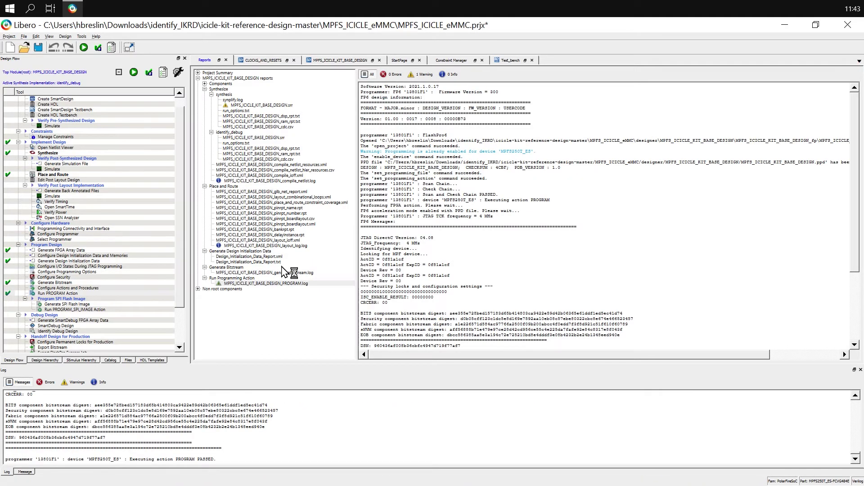
left_click(38, 332)
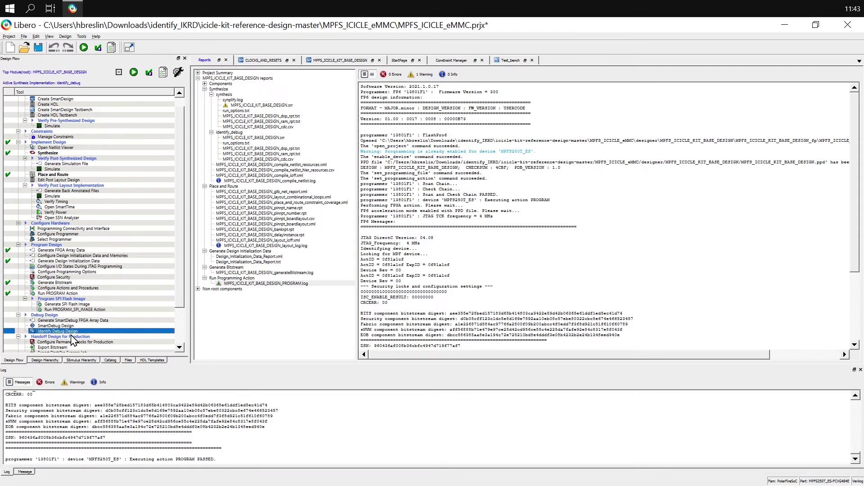
double_click(49, 332)
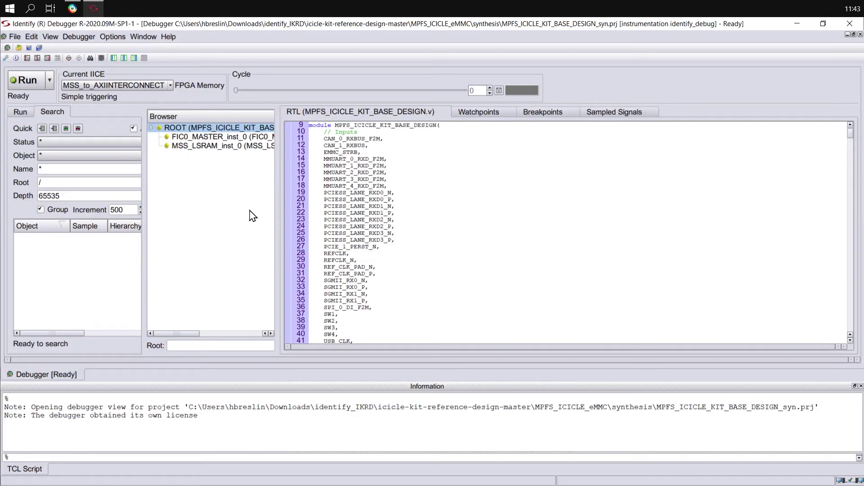
Select IICE as current core and show MSS_LSRAM_inst_0's AWADDR and ARADDR watchpoints.
left_click(130, 86)
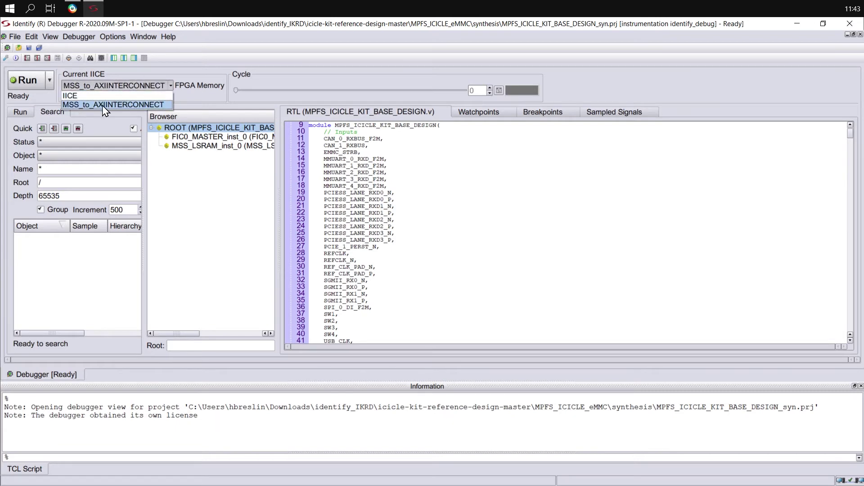
left_click(194, 137)
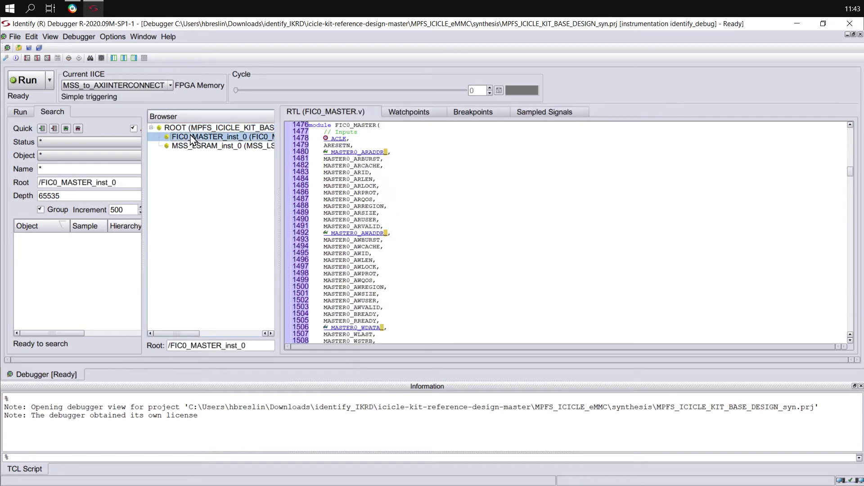
left_click(177, 147)
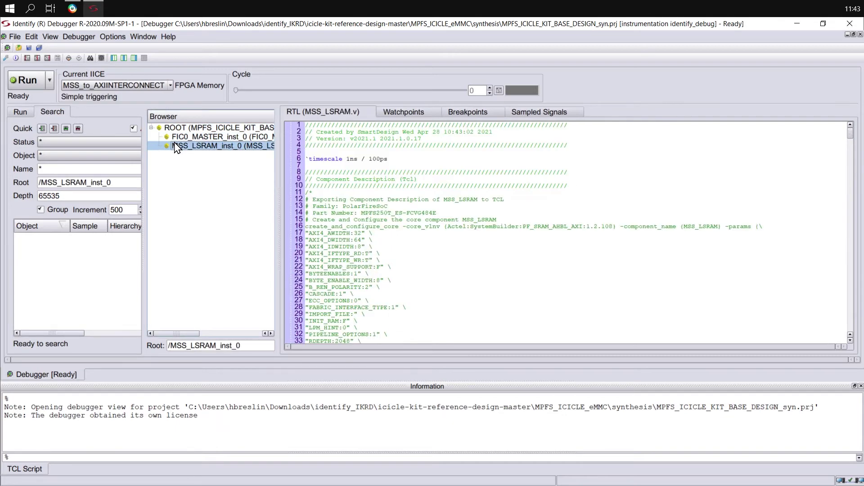
left_click(401, 117)
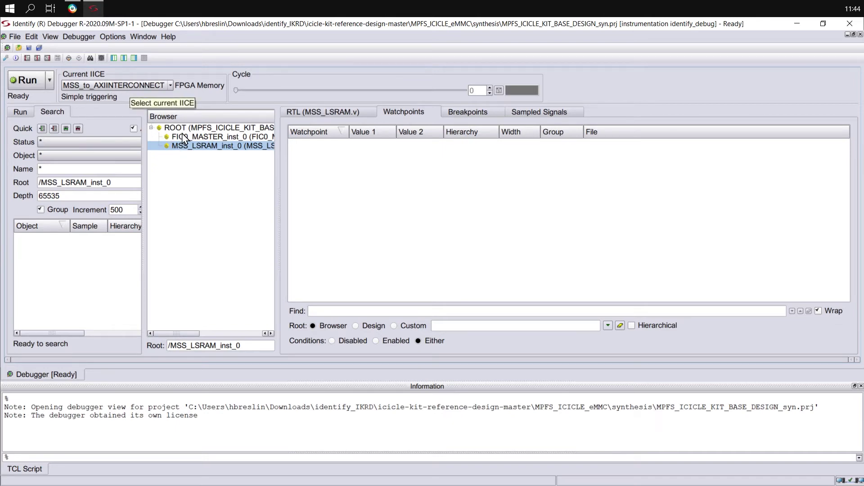
left_click(214, 137)
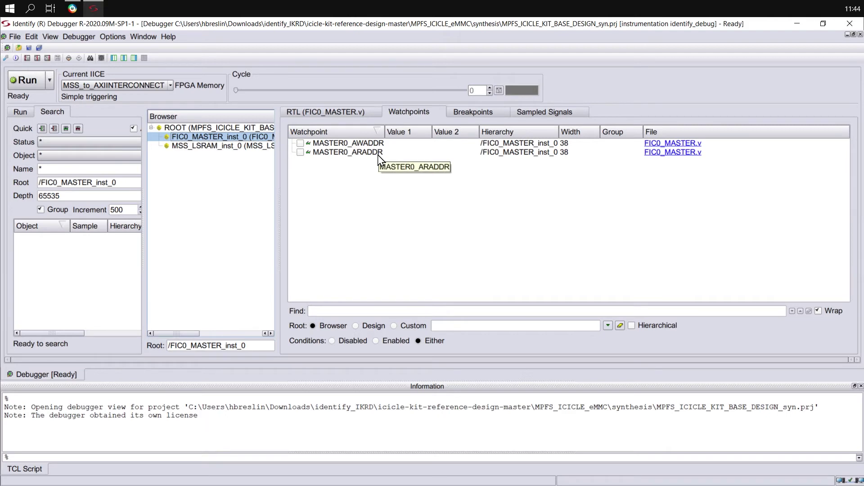
left_click(118, 85)
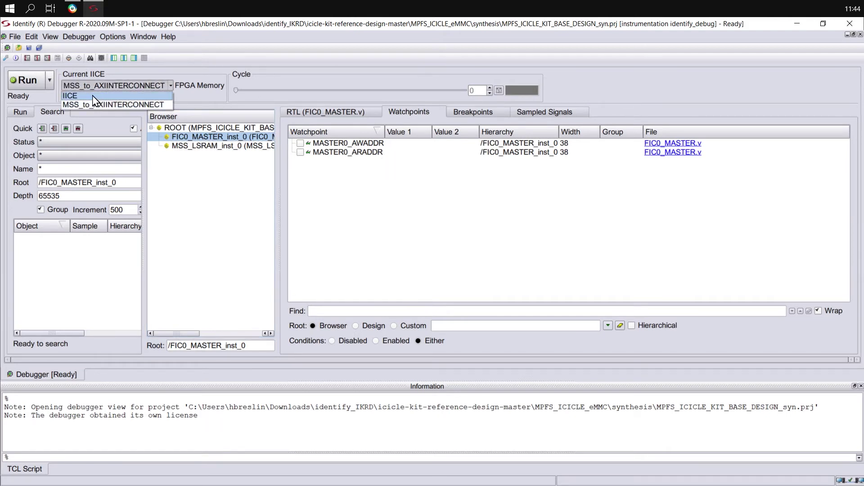
left_click(98, 95)
left_click(192, 138)
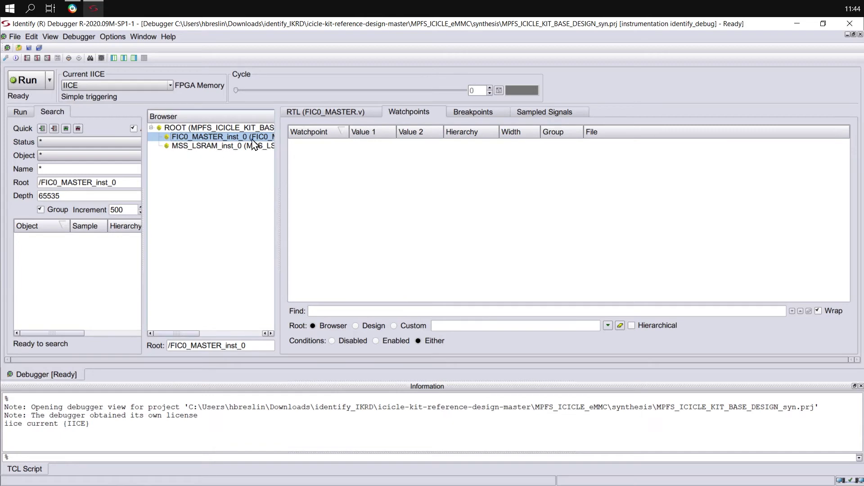
left_click(212, 146)
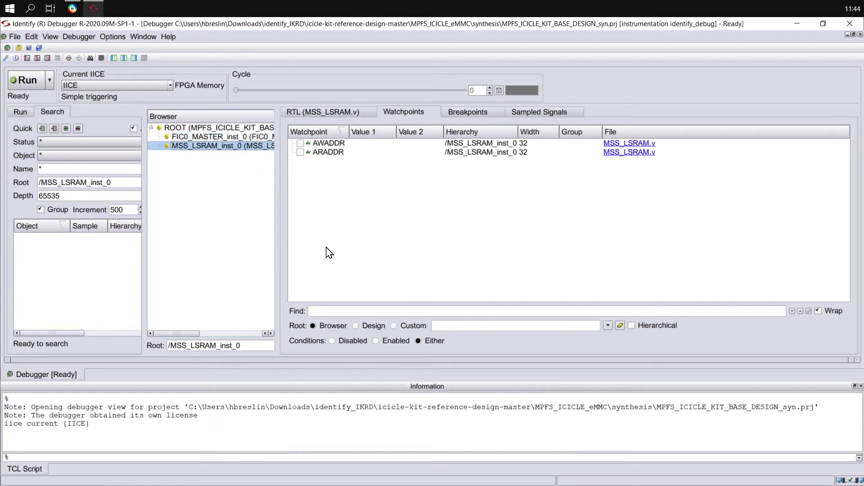
Give the AWADDR watchpoint a custom trigger and edit its First Value for 32'h0x61000000.
left_click(303, 145)
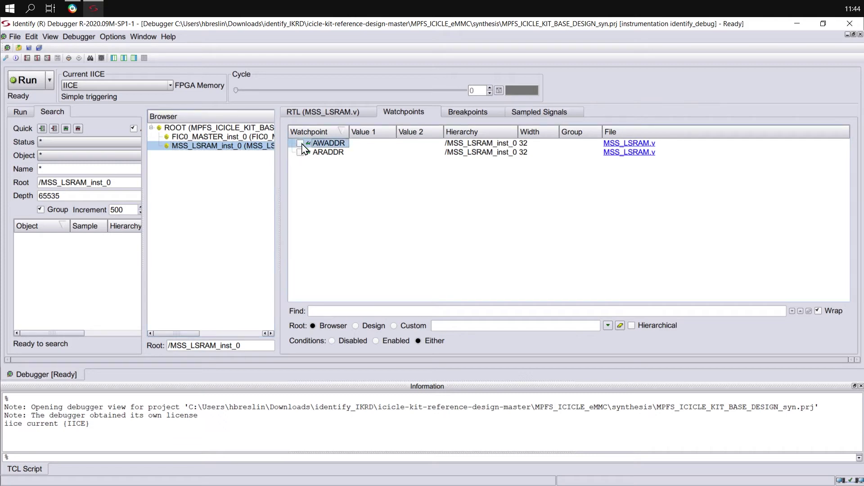
right_click(302, 144)
mouse_move(328, 173)
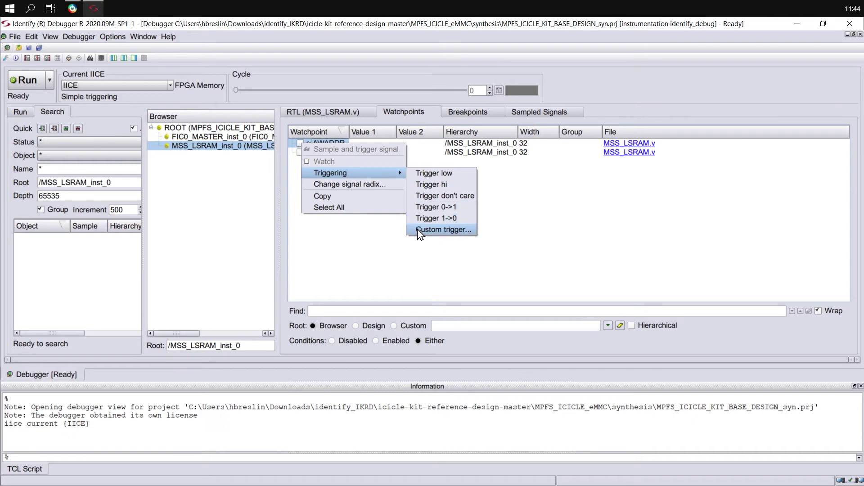
left_click(468, 231)
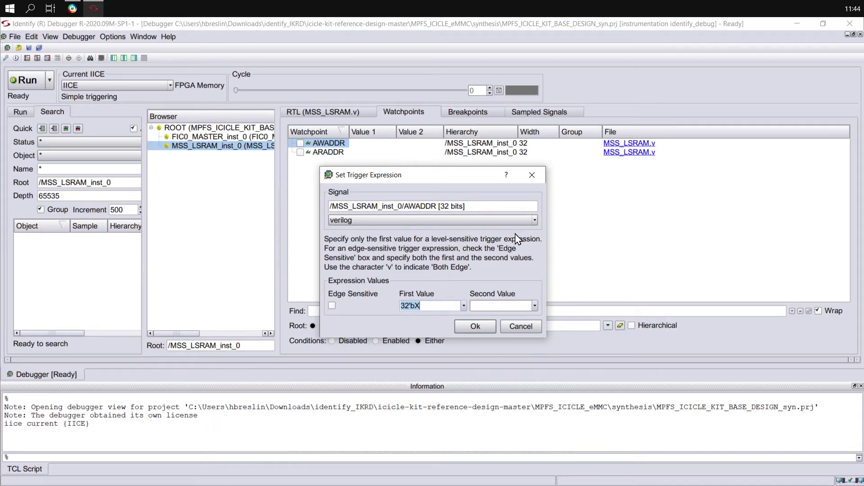
left_click(438, 305)
double_click(411, 309)
left_click(72, 8)
left_click(354, 60)
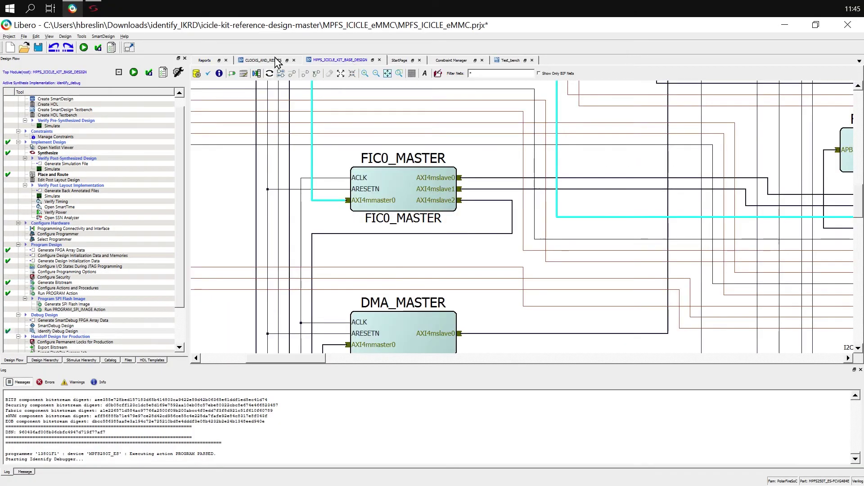
left_click(244, 74)
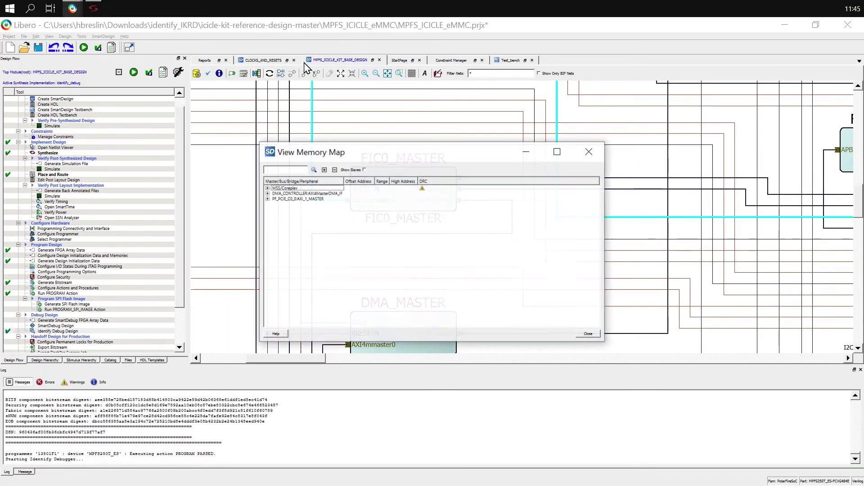
left_click(324, 170)
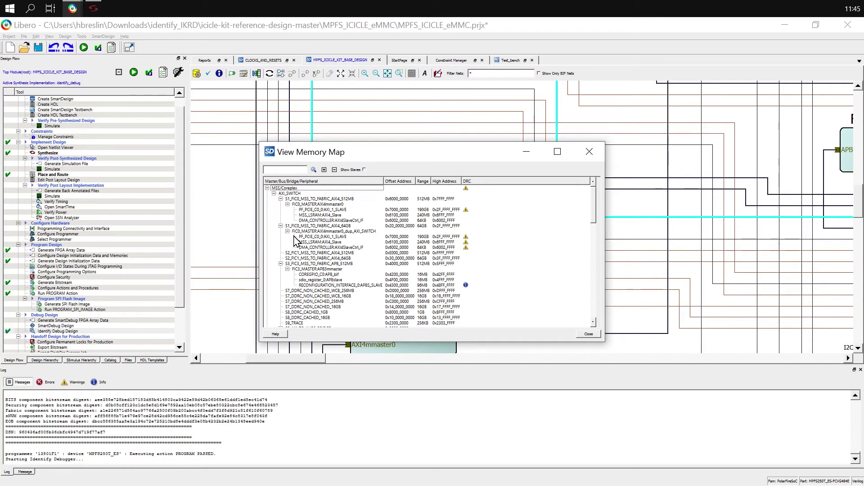
left_click(320, 242)
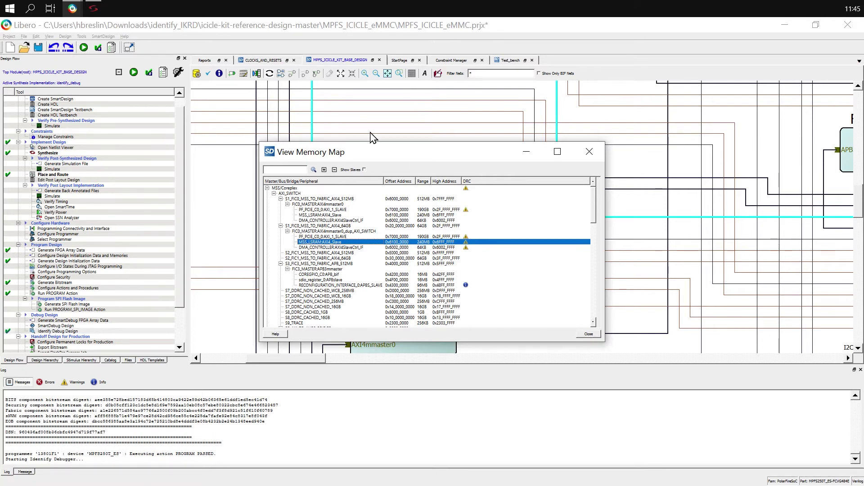
left_click(97, 5)
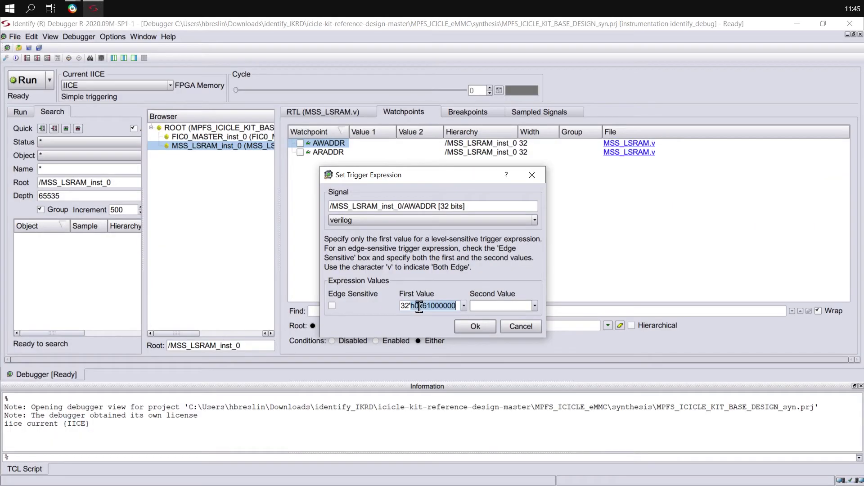
Confirm the AWADDR trigger and make MSS_to_AXIINTERCONNECT the current IICE.
left_click(477, 330)
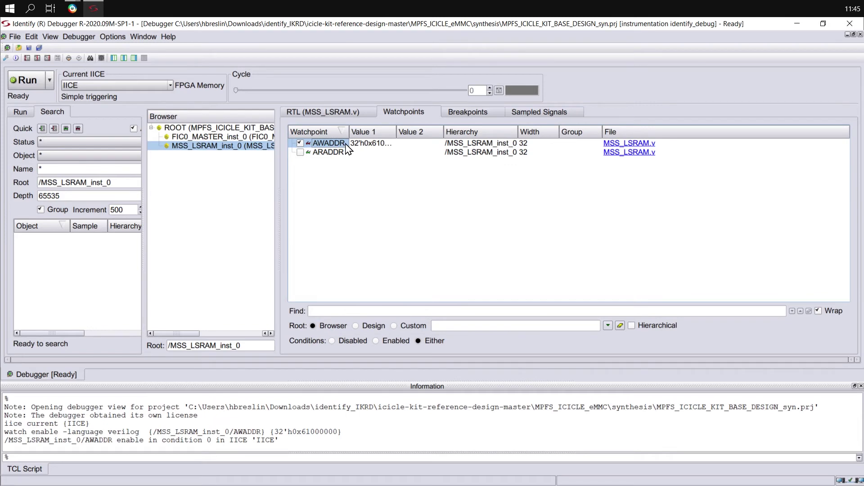
left_click(113, 85)
left_click(102, 104)
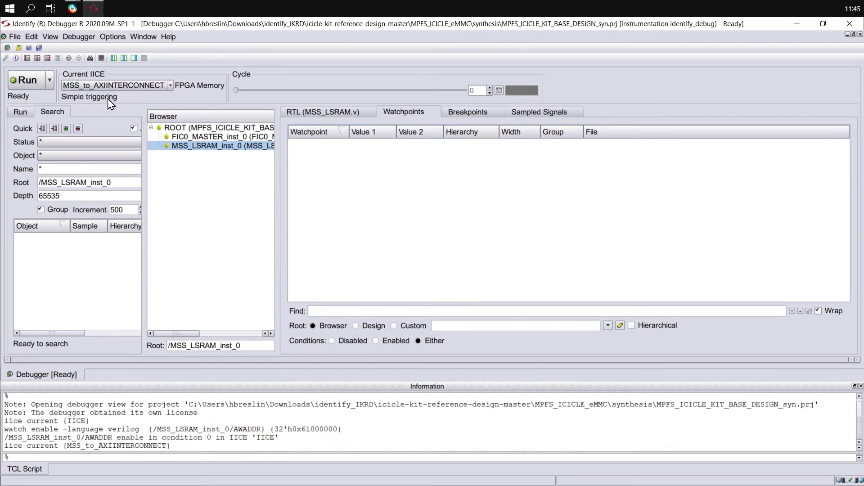
Set FIC0_MASTER_inst_0's MASTER0_AWADDR custom trigger to 38'h0x61000000.
left_click(224, 136)
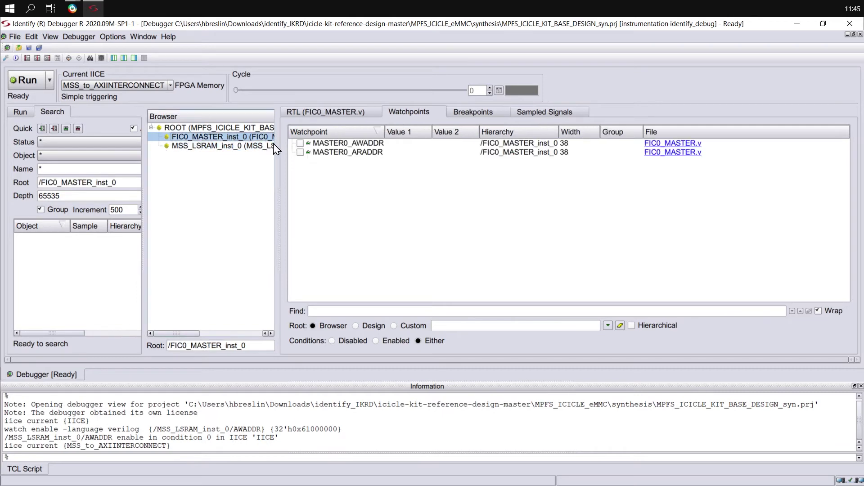
left_click(326, 143)
right_click(326, 144)
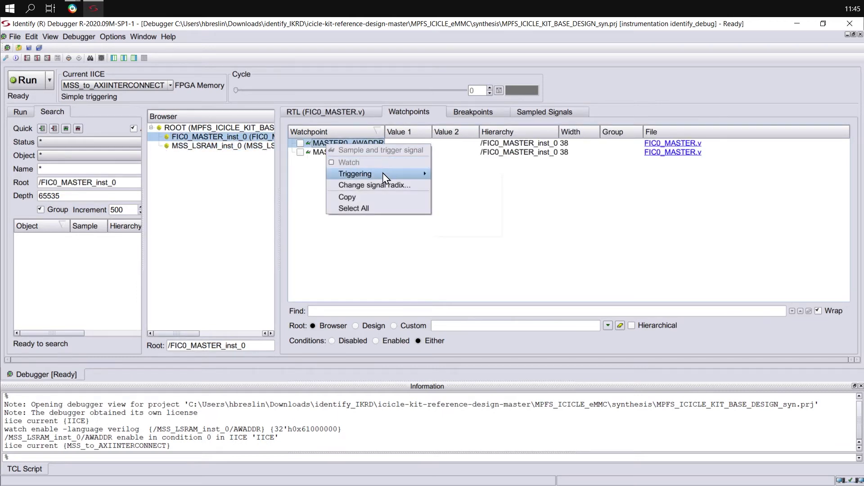
mouse_move(388, 173)
left_click(466, 232)
left_click(441, 304)
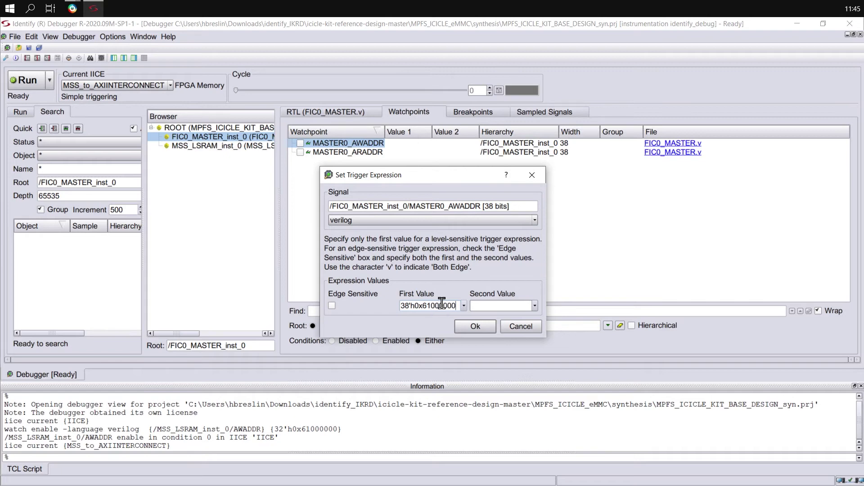
left_click(478, 326)
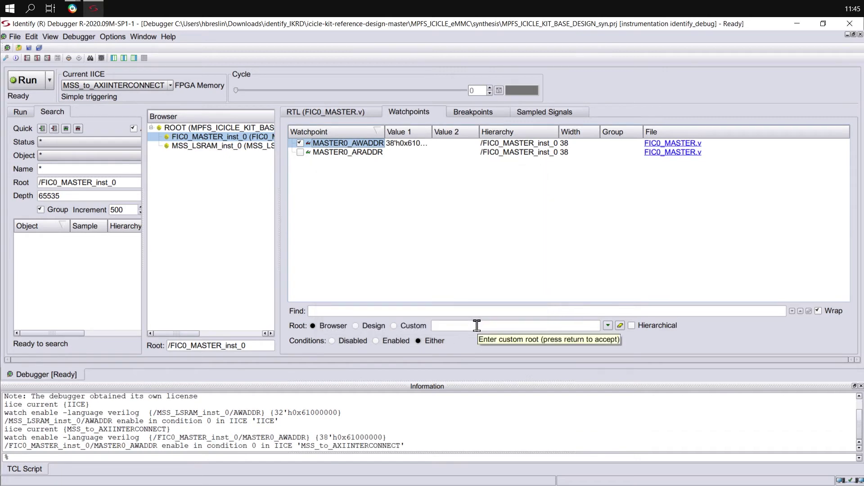
Set the trigger early in the sample buffer and run all IICE units, centring the serial terminal.
left_click(43, 59)
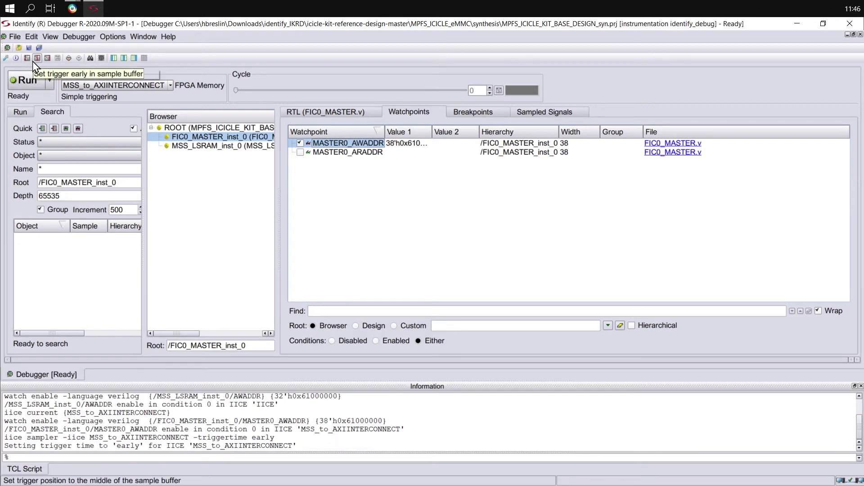
left_click(49, 80)
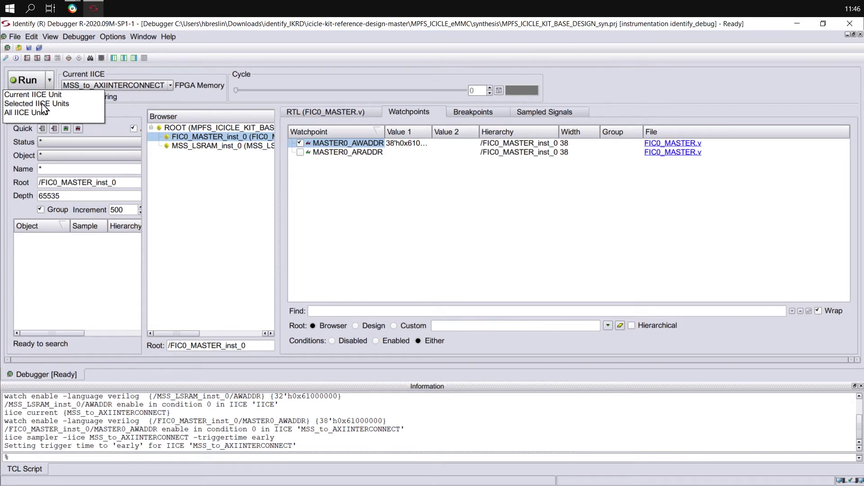
left_click(18, 113)
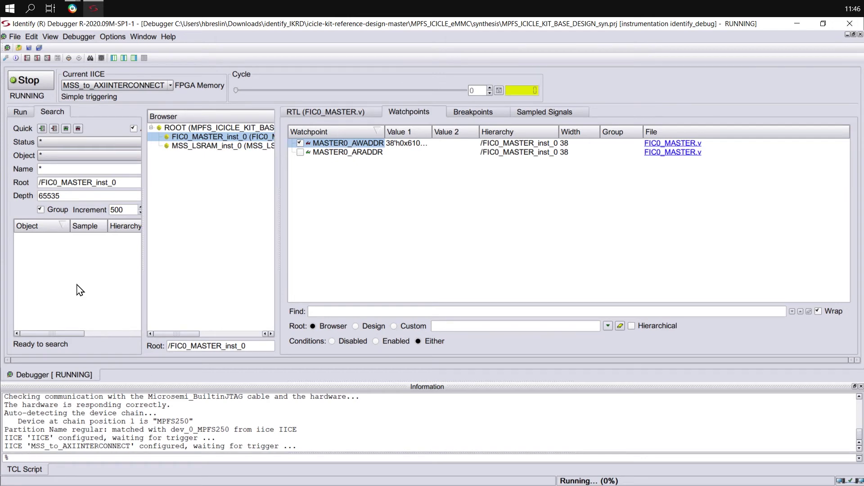
left_click_drag(262, 345, 544, 160)
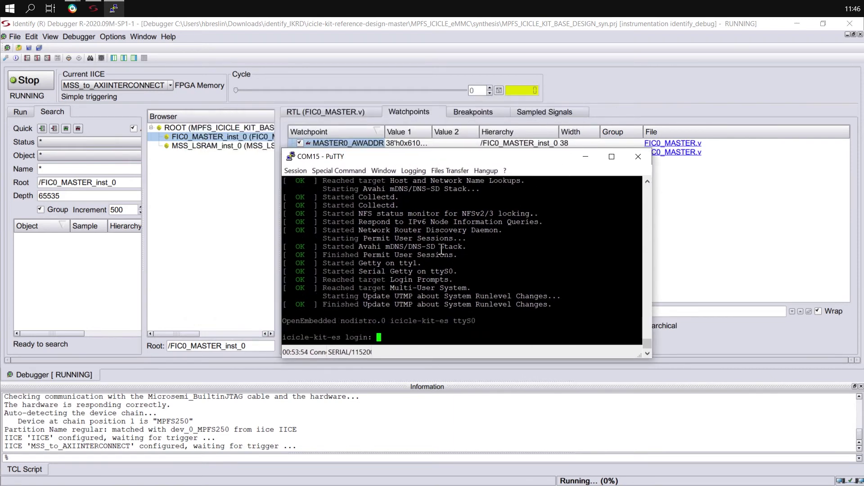
Log in to the board's serial console as root.
key("Return")
type("root")
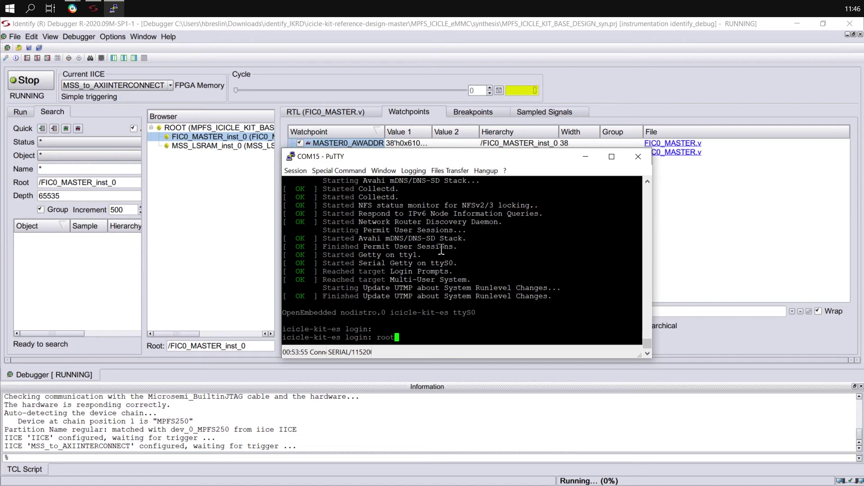
key("Return")
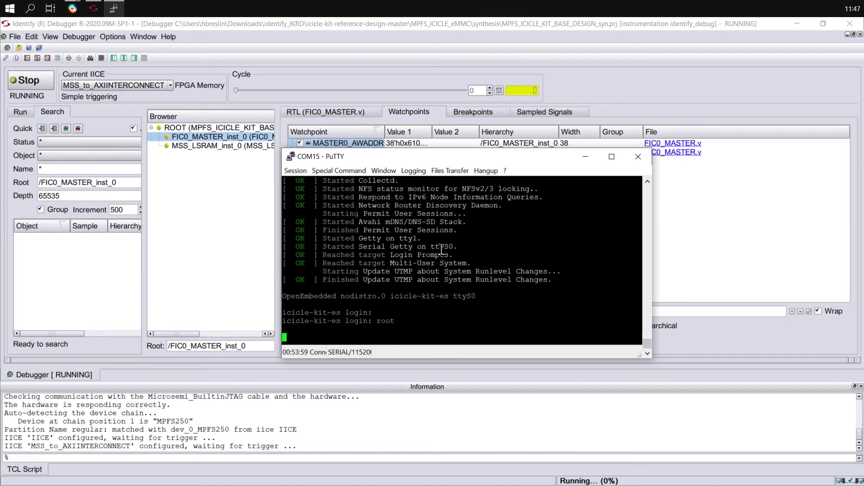
type("80Rd")
key("BackSpace")
key("BackSpace")
key("BackSpace")
key("BackSpace")
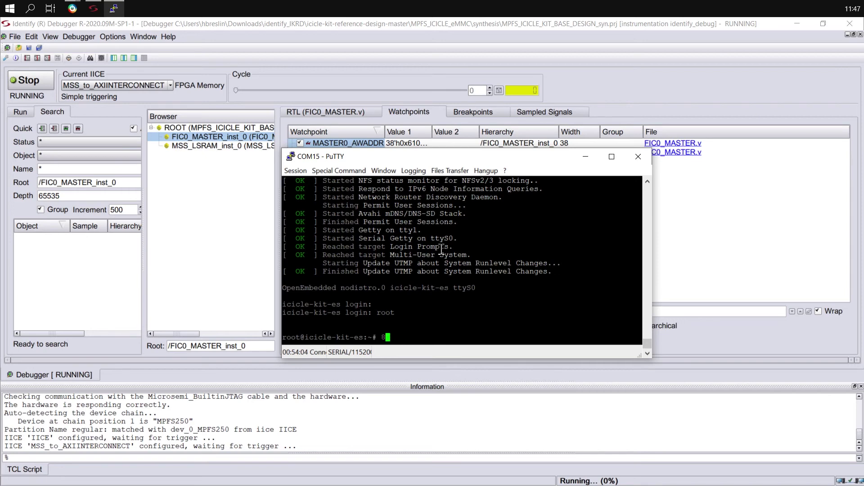
type("devmem2")
type("0x6100000")
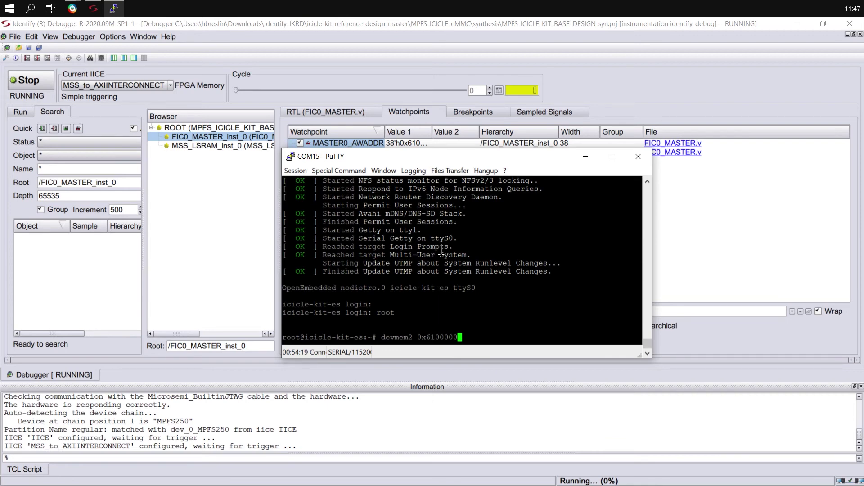
type("0 1 0xffffffff0000000")
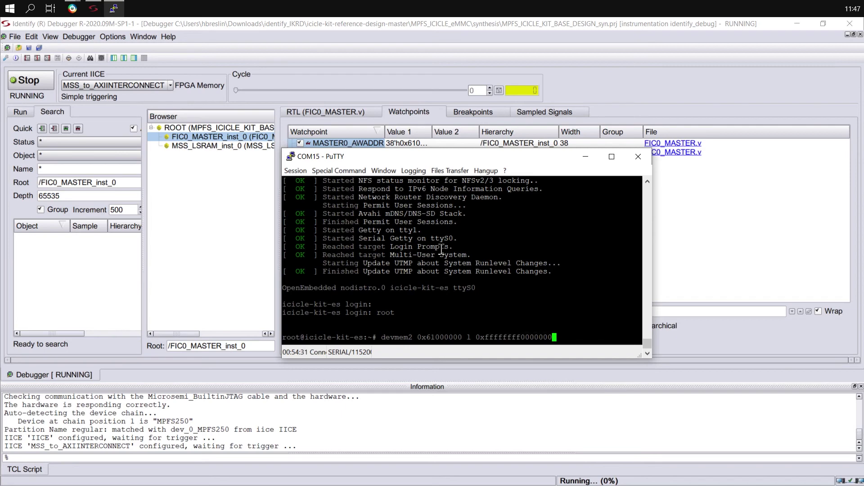
type("0")
key("Return")
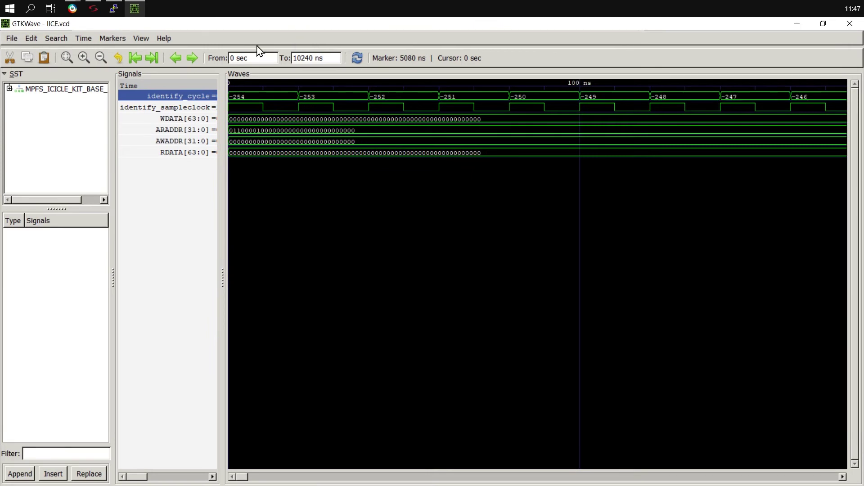
Fit the IICE capture and show all six traces in hex, then bring the MSS_to_AXIINTERCONNECT window forward.
left_click(66, 57)
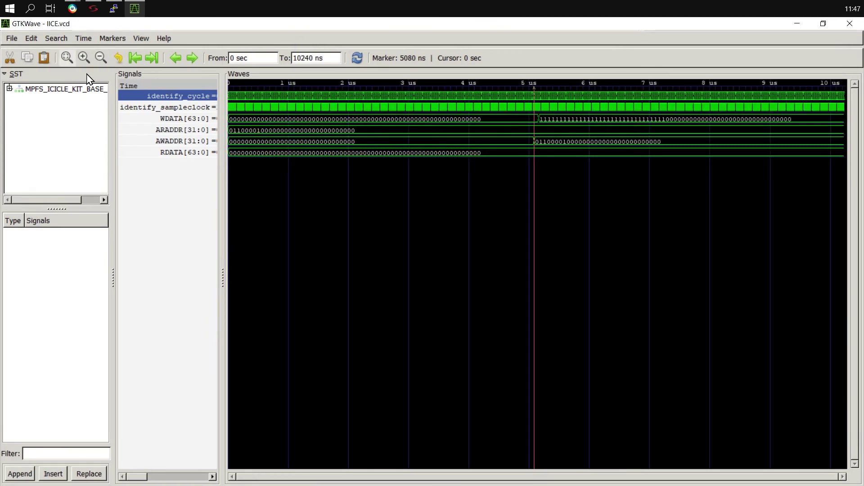
left_click(164, 142)
key("ctrl+a")
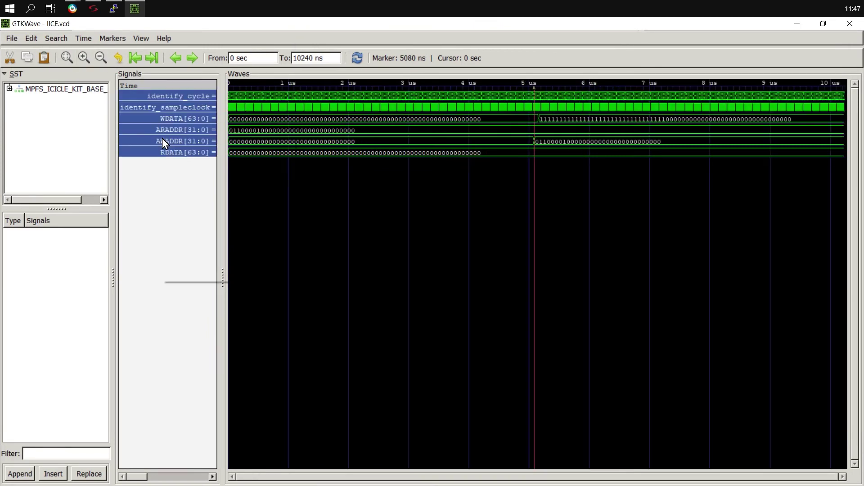
right_click(163, 139)
left_click(310, 144)
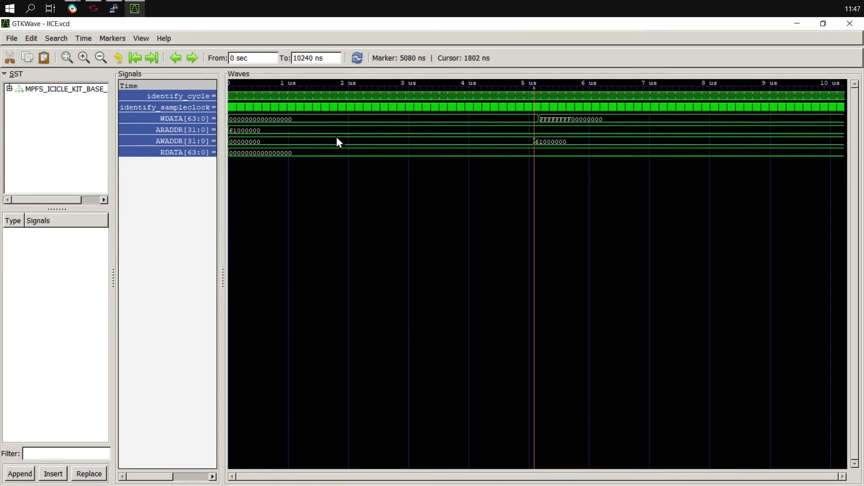
left_click(158, 204)
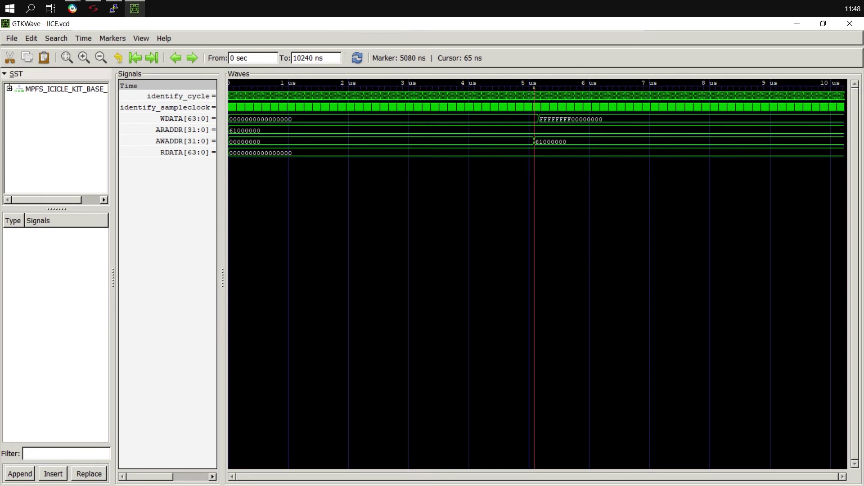
left_click_drag(323, 203, 501, 2)
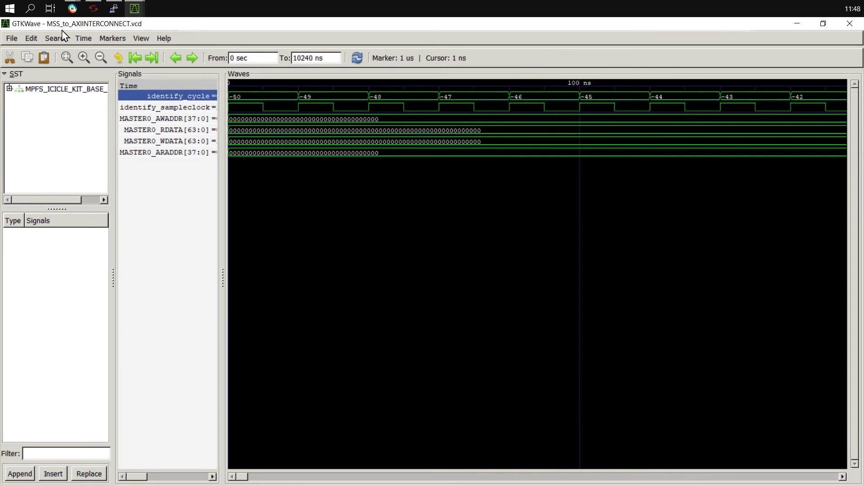
Show the MSS_to_AXIINTERCONNECT traces in hex and fit the whole 0–10 us capture.
left_click(167, 126)
key("ctrl+a")
right_click(168, 125)
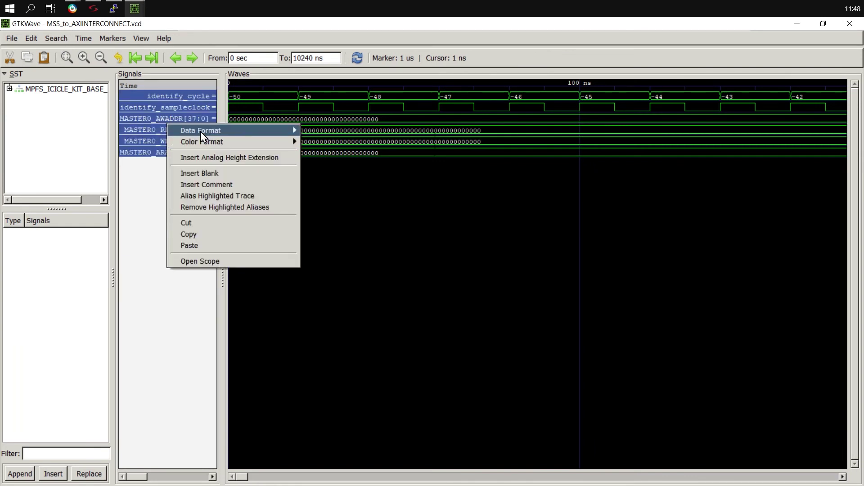
mouse_move(201, 131)
left_click(312, 132)
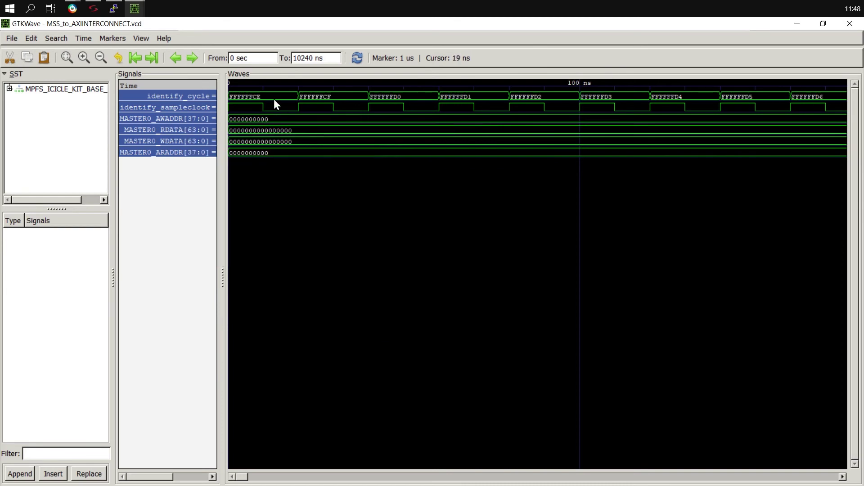
left_click(67, 57)
left_click(309, 241)
Dock the two waveform windows side by side and zoom the IICE capture to the 5100 ns region.
left_click_drag(315, 25, 862, 198)
left_click(85, 141)
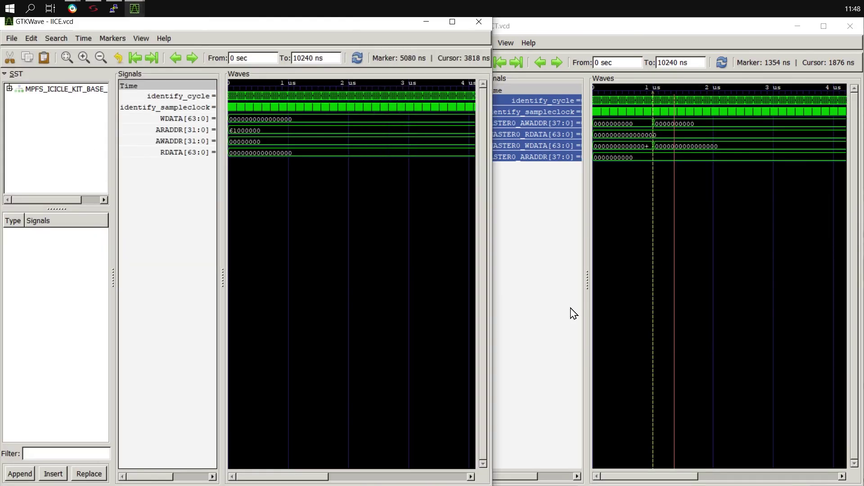
left_click(67, 57)
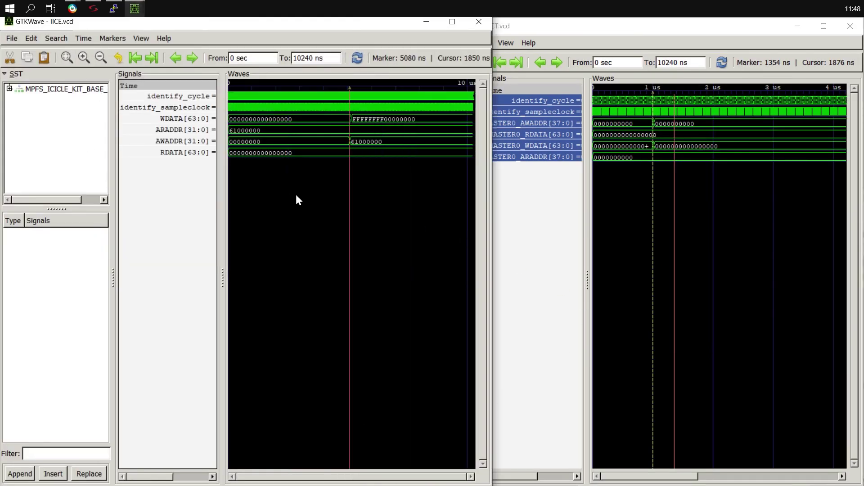
scroll(349, 139, "up", 3, "ctrl")
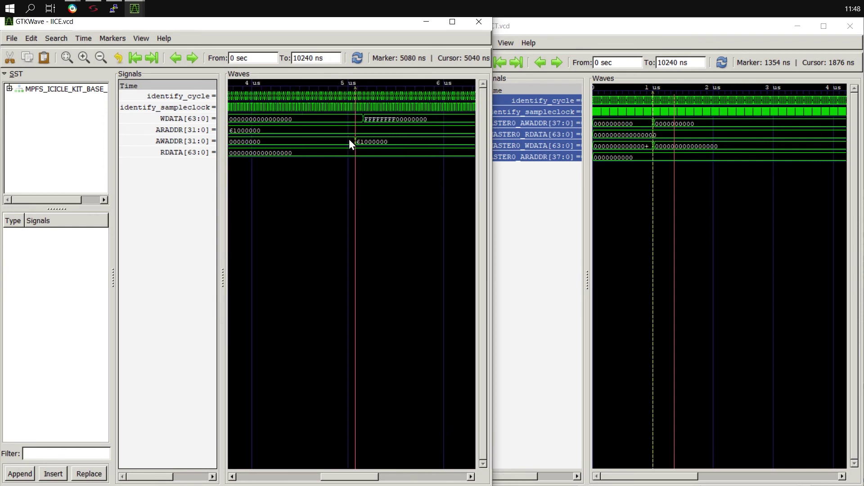
scroll(400, 129, "up", 2, "ctrl")
left_click(233, 477)
left_click(232, 477)
left_click(232, 477)
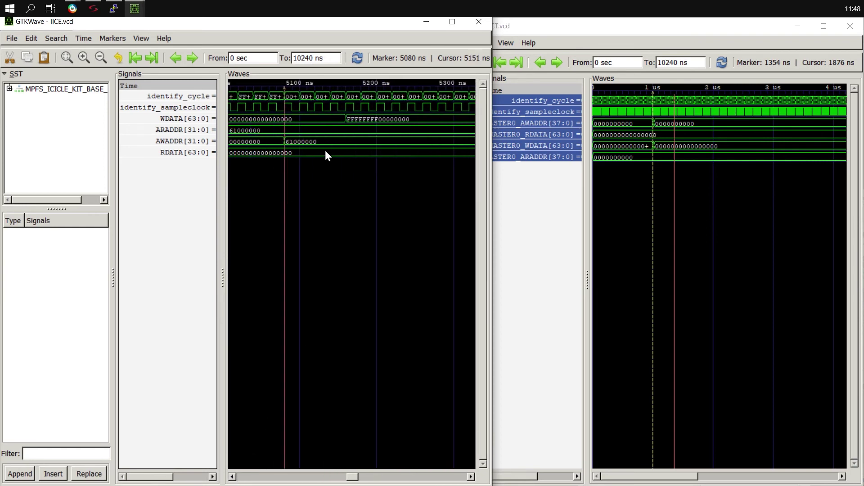
Mark 5180 ns, where AWADDR reads 61000000 and WDATA becomes FFFFFFFF00000000.
left_click(242, 141)
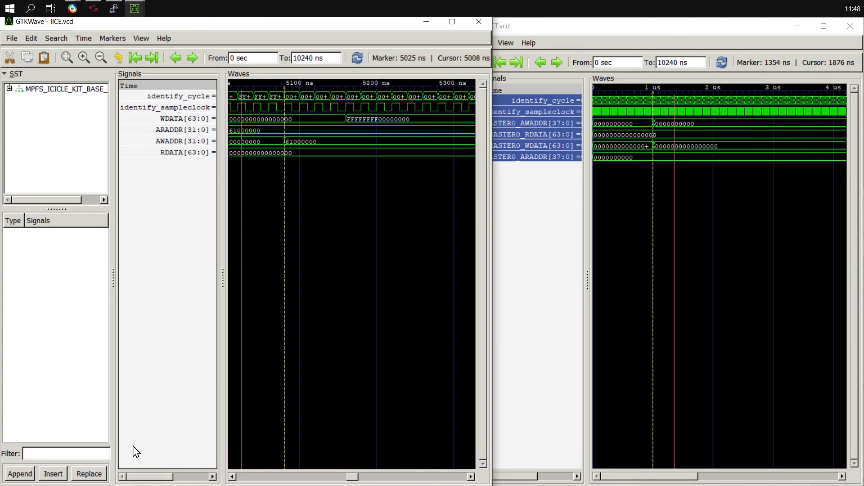
left_click_drag(129, 478, 142, 477)
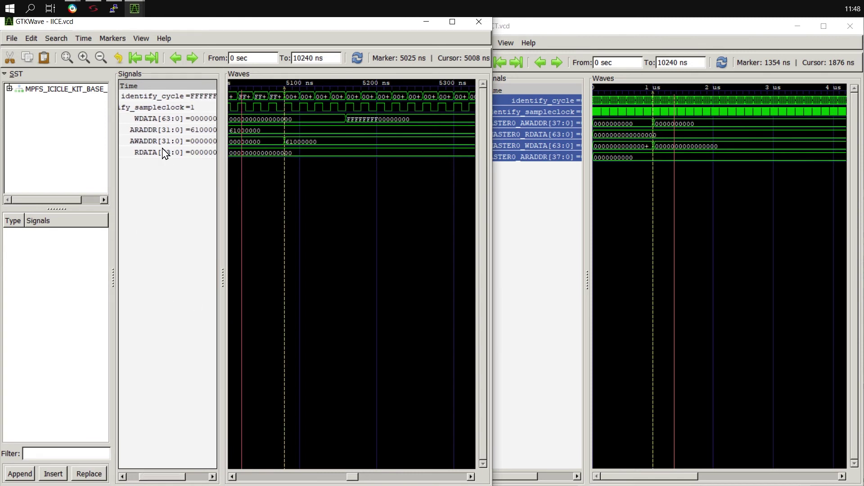
left_click(162, 145)
left_click_drag(243, 144, 299, 139)
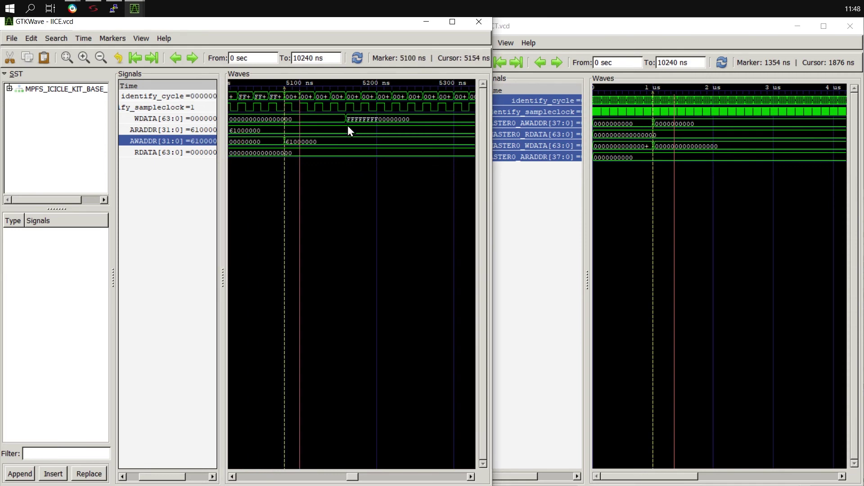
left_click(361, 119)
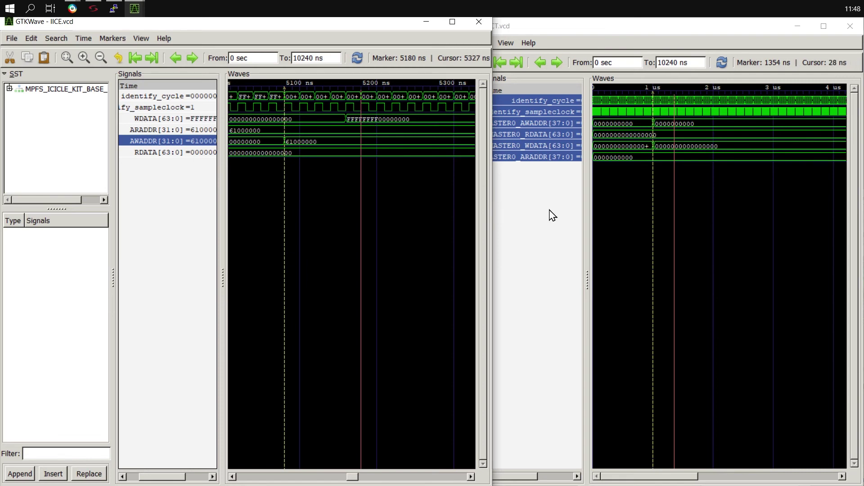
left_click(607, 196)
left_click(652, 136)
scroll(649, 140, "up", 4)
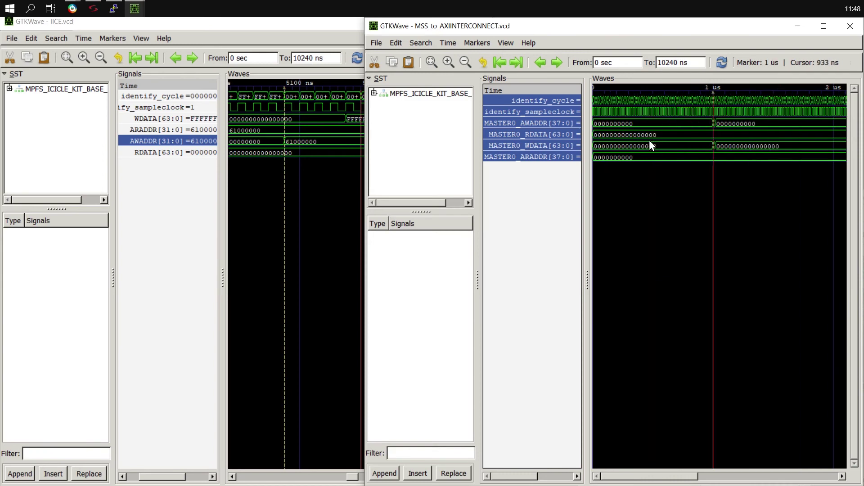
scroll(701, 142, "up", 1)
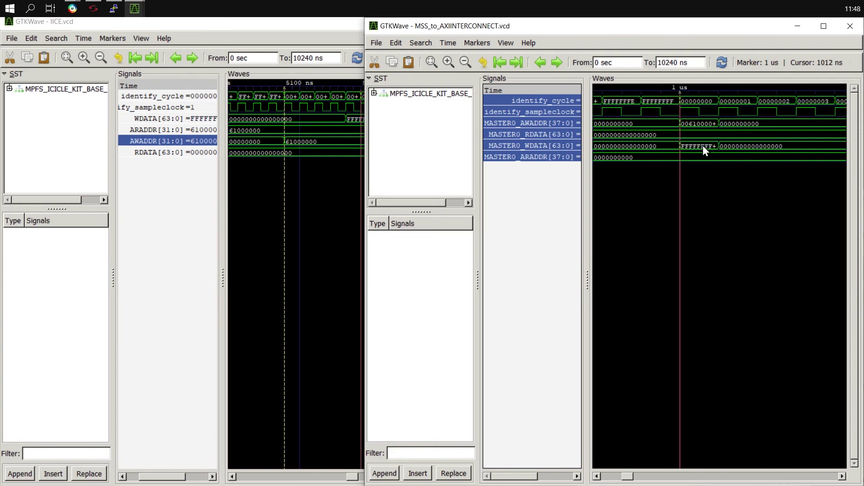
scroll(701, 150, "up", 1)
left_click(725, 118)
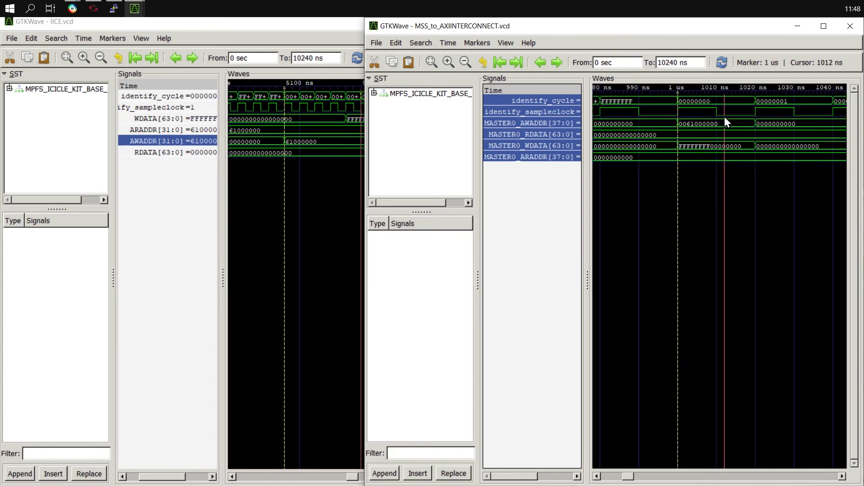
left_click(549, 123)
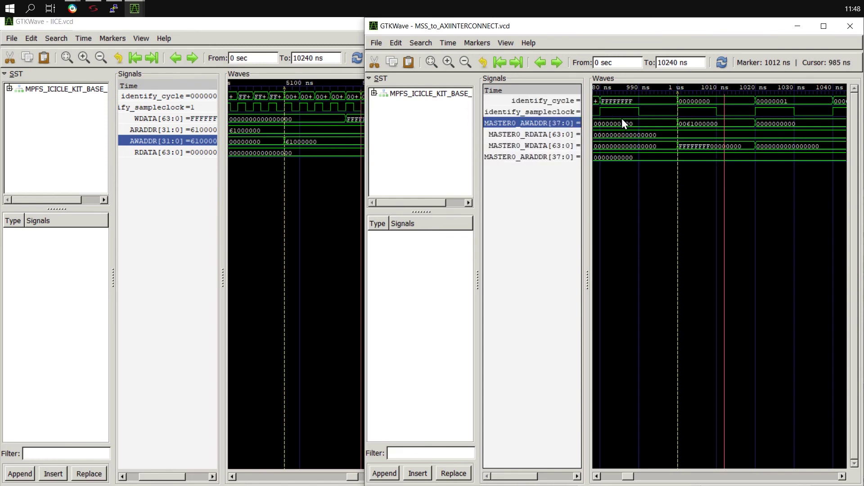
left_click_drag(709, 123, 683, 123)
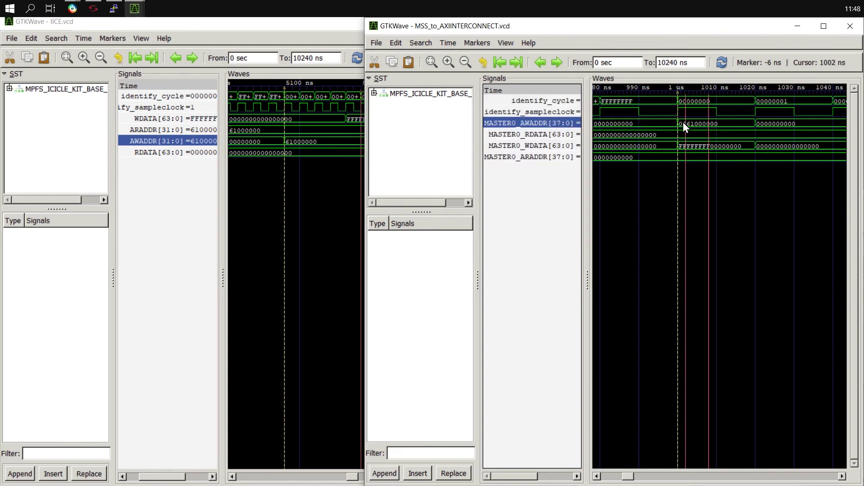
left_click(682, 123)
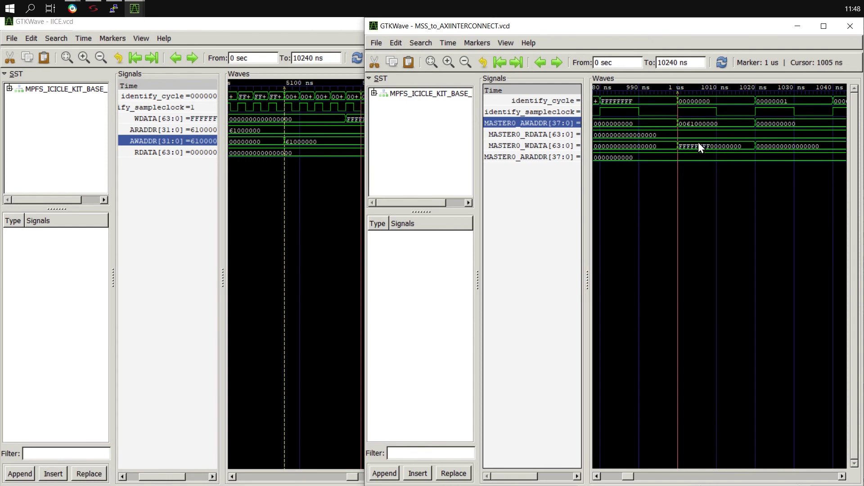
Move the MSS_to_AXIINTERCONNECT window aside and return to Libero's memory map.
left_click_drag(436, 33, 344, 4)
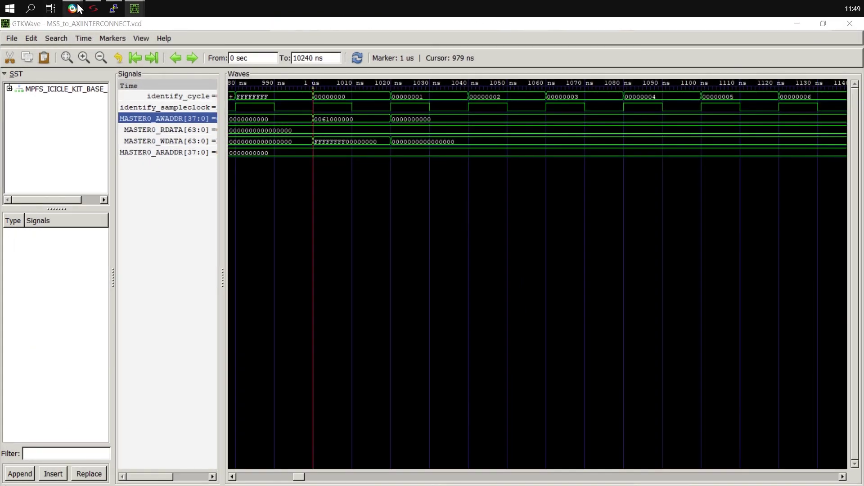
mouse_move(73, 9)
left_click(79, 67)
Close the memory map and pan the SmartDesign canvas to the MSS block's FIC0_MASTER.
left_click(590, 153)
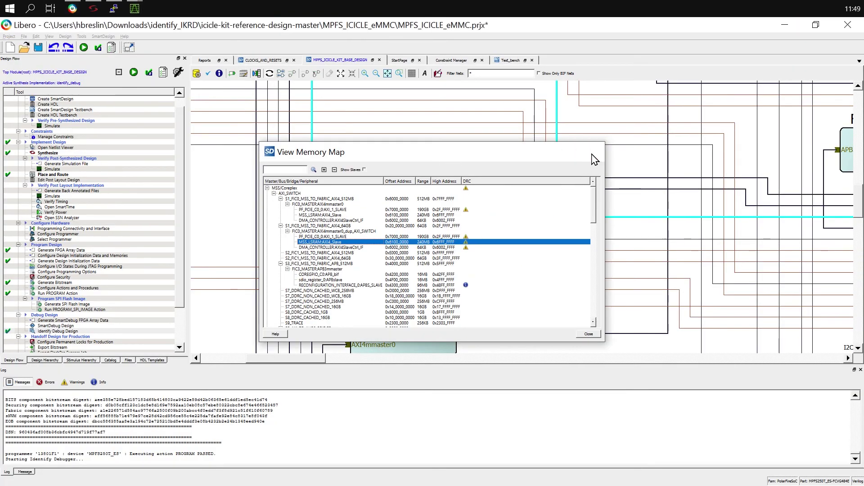
scroll(421, 224, "down", 1, "ctrl")
scroll(421, 224, "down", 2, "ctrl")
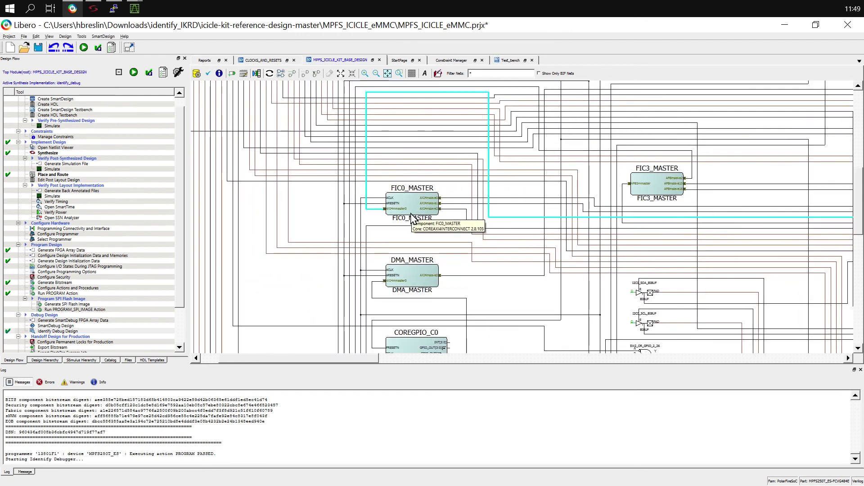
scroll(562, 177, "down", 2, "ctrl")
middle_click_drag(562, 177, 353, 255)
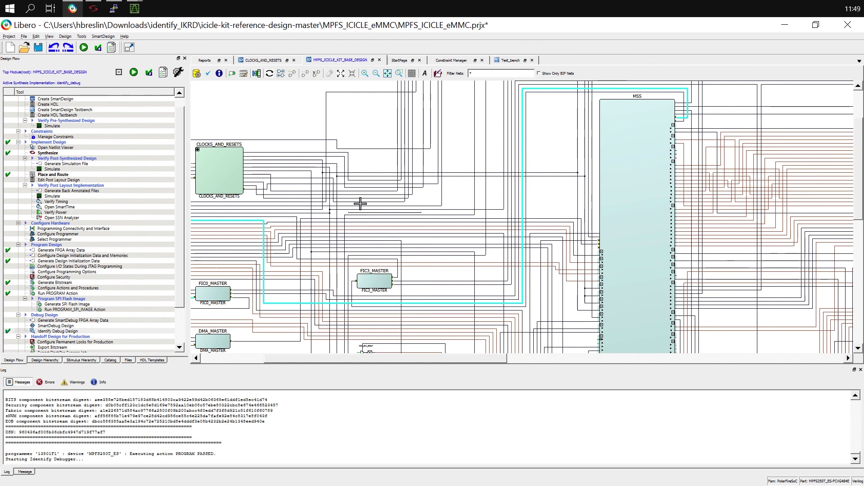
middle_click_drag(290, 244, 390, 240)
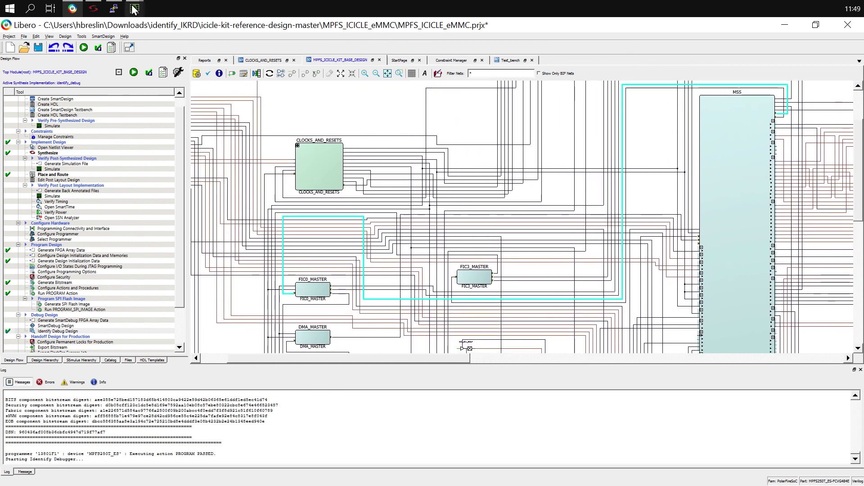
Close the MSS_to_AXIINTERCONNECT waveform window and return to the Libero design.
mouse_move(134, 9)
left_click(138, 33)
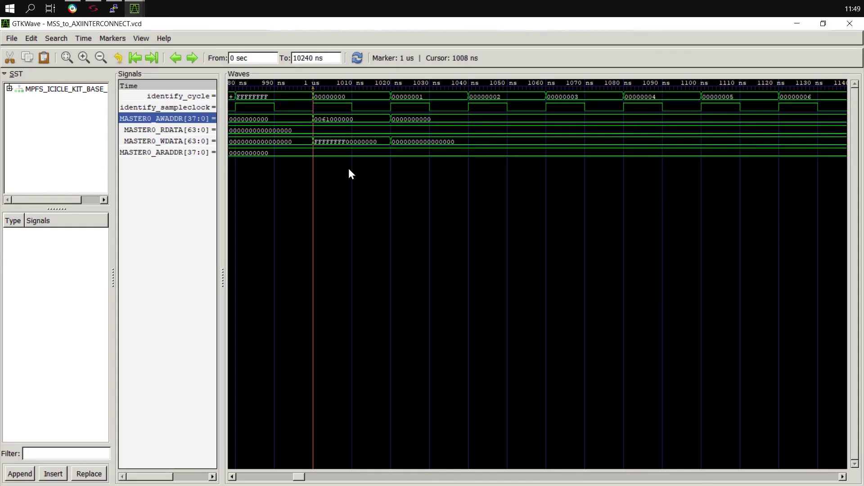
left_click(850, 23)
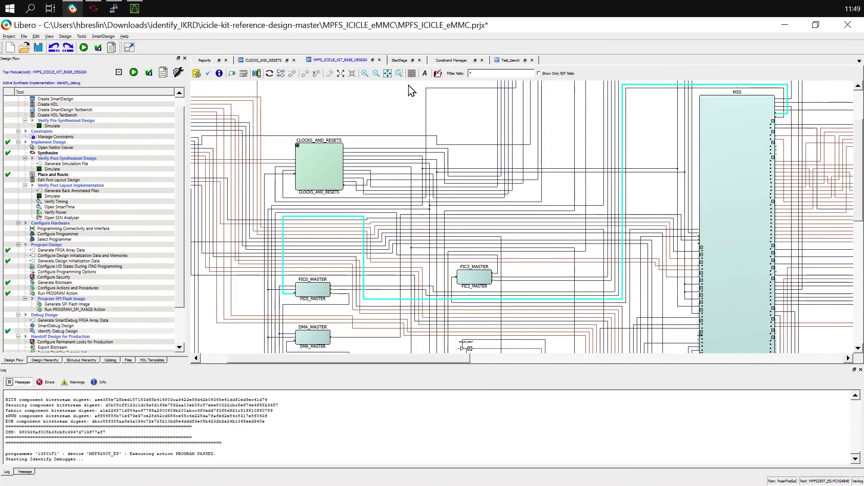
left_click(135, 9)
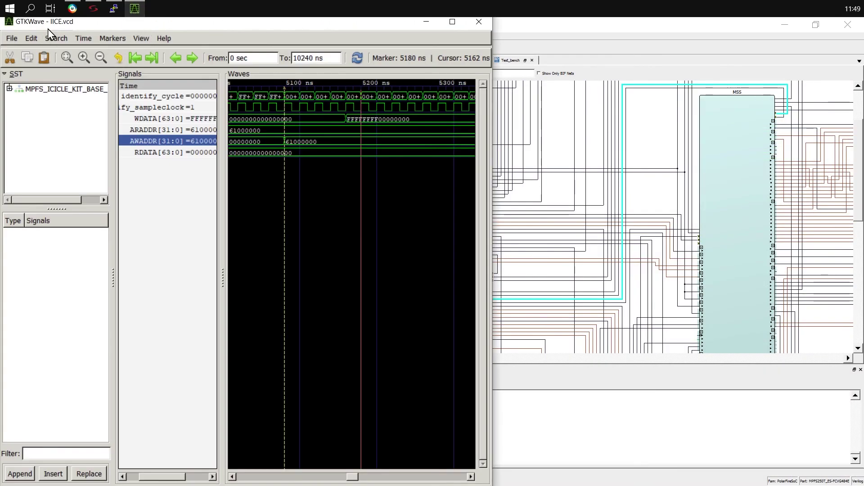
left_click(537, 26)
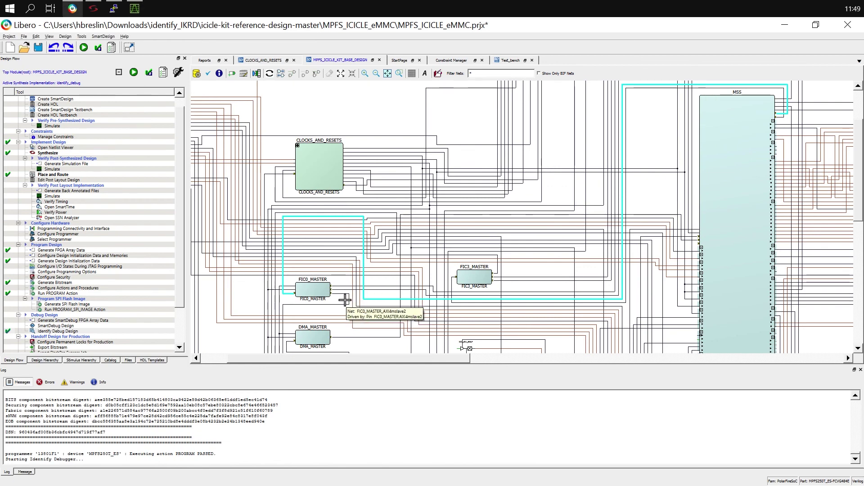
Highlight the net to MSS_LSRAM, then view FIC0_MASTER.v annotated in Identify Debugger.
scroll(344, 295, "up", 2, "ctrl")
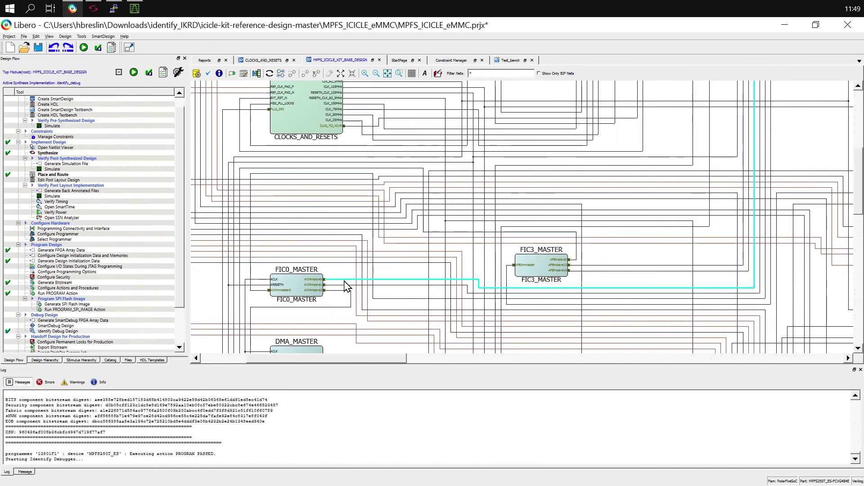
scroll(345, 283, "down", 2, "ctrl")
scroll(345, 286, "down", 2, "ctrl")
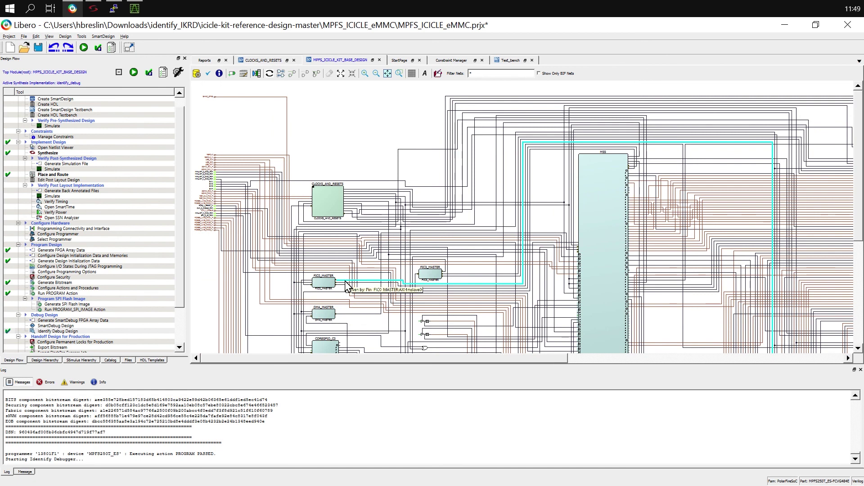
left_click(796, 346)
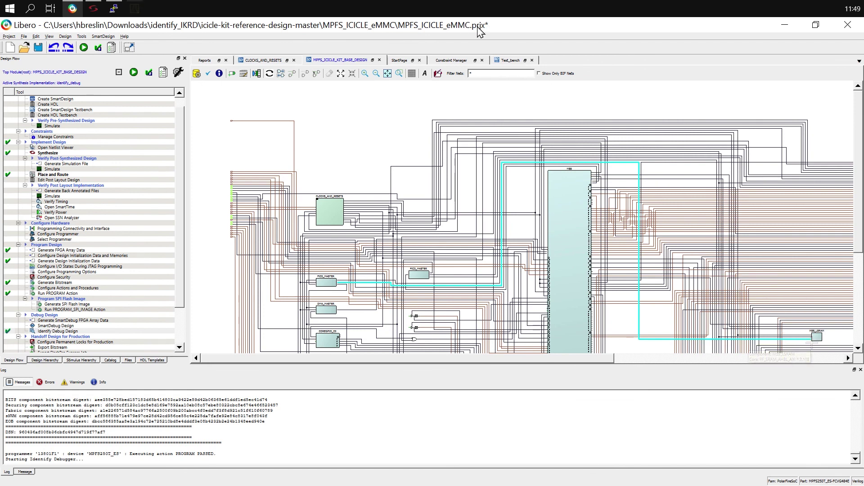
left_click(93, 8)
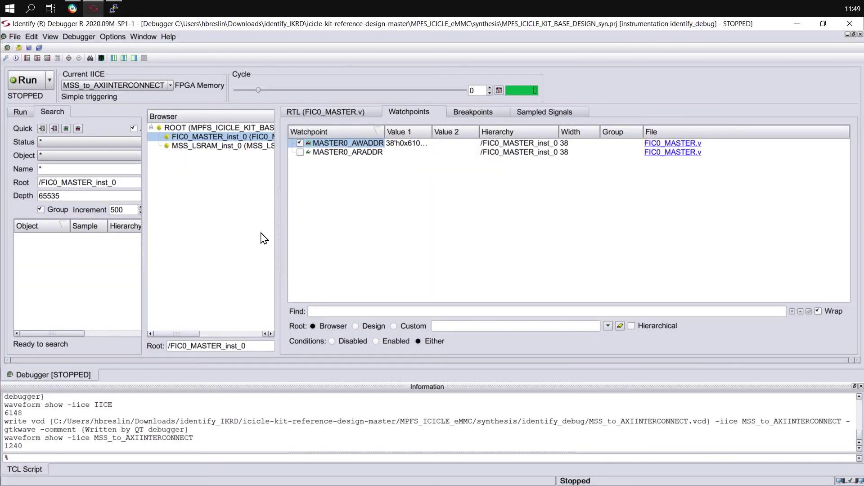
left_click(323, 116)
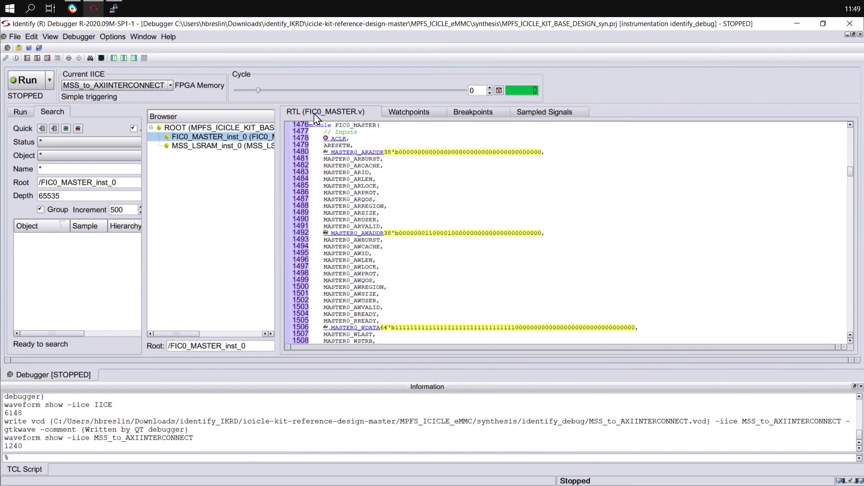